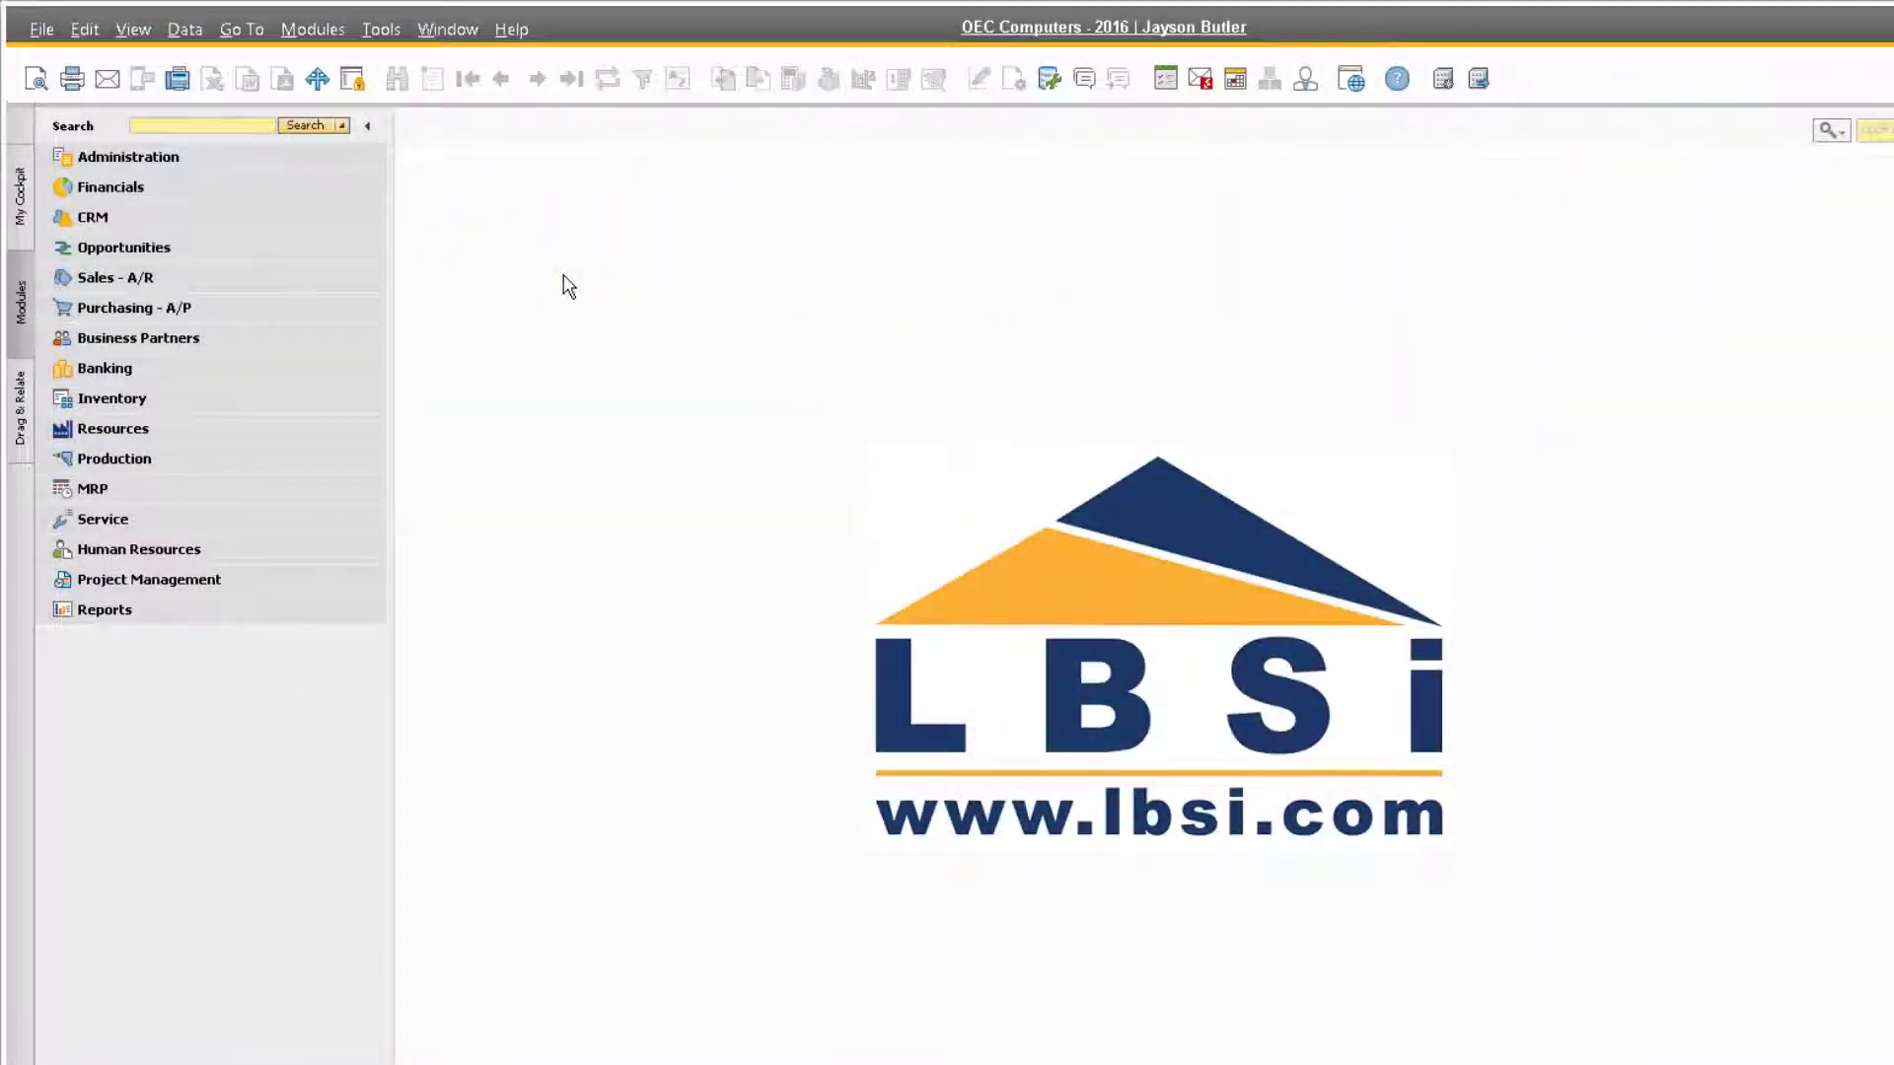
# Open the B1 Usability Config window under Administration's add-ons B1 Usability Package group.
pyautogui.click(279, 156)
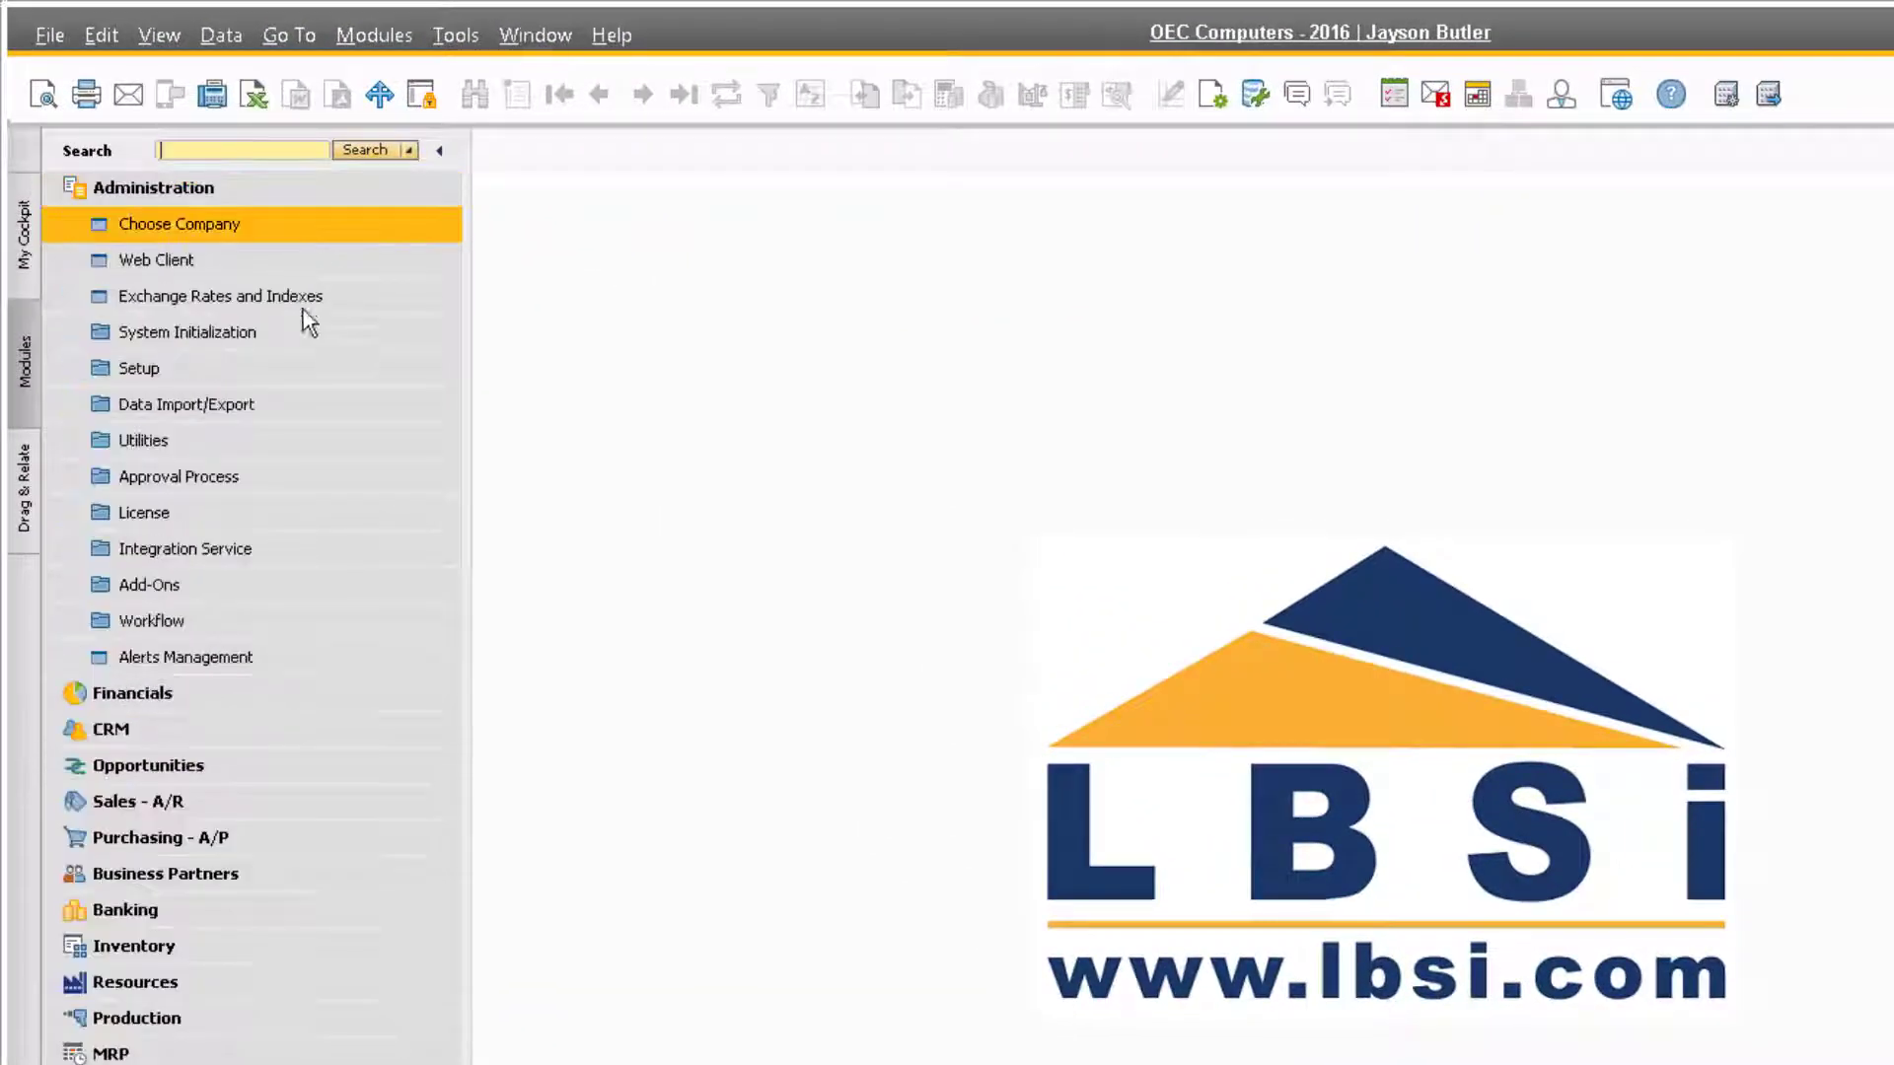
pyautogui.click(252, 588)
pyautogui.click(243, 731)
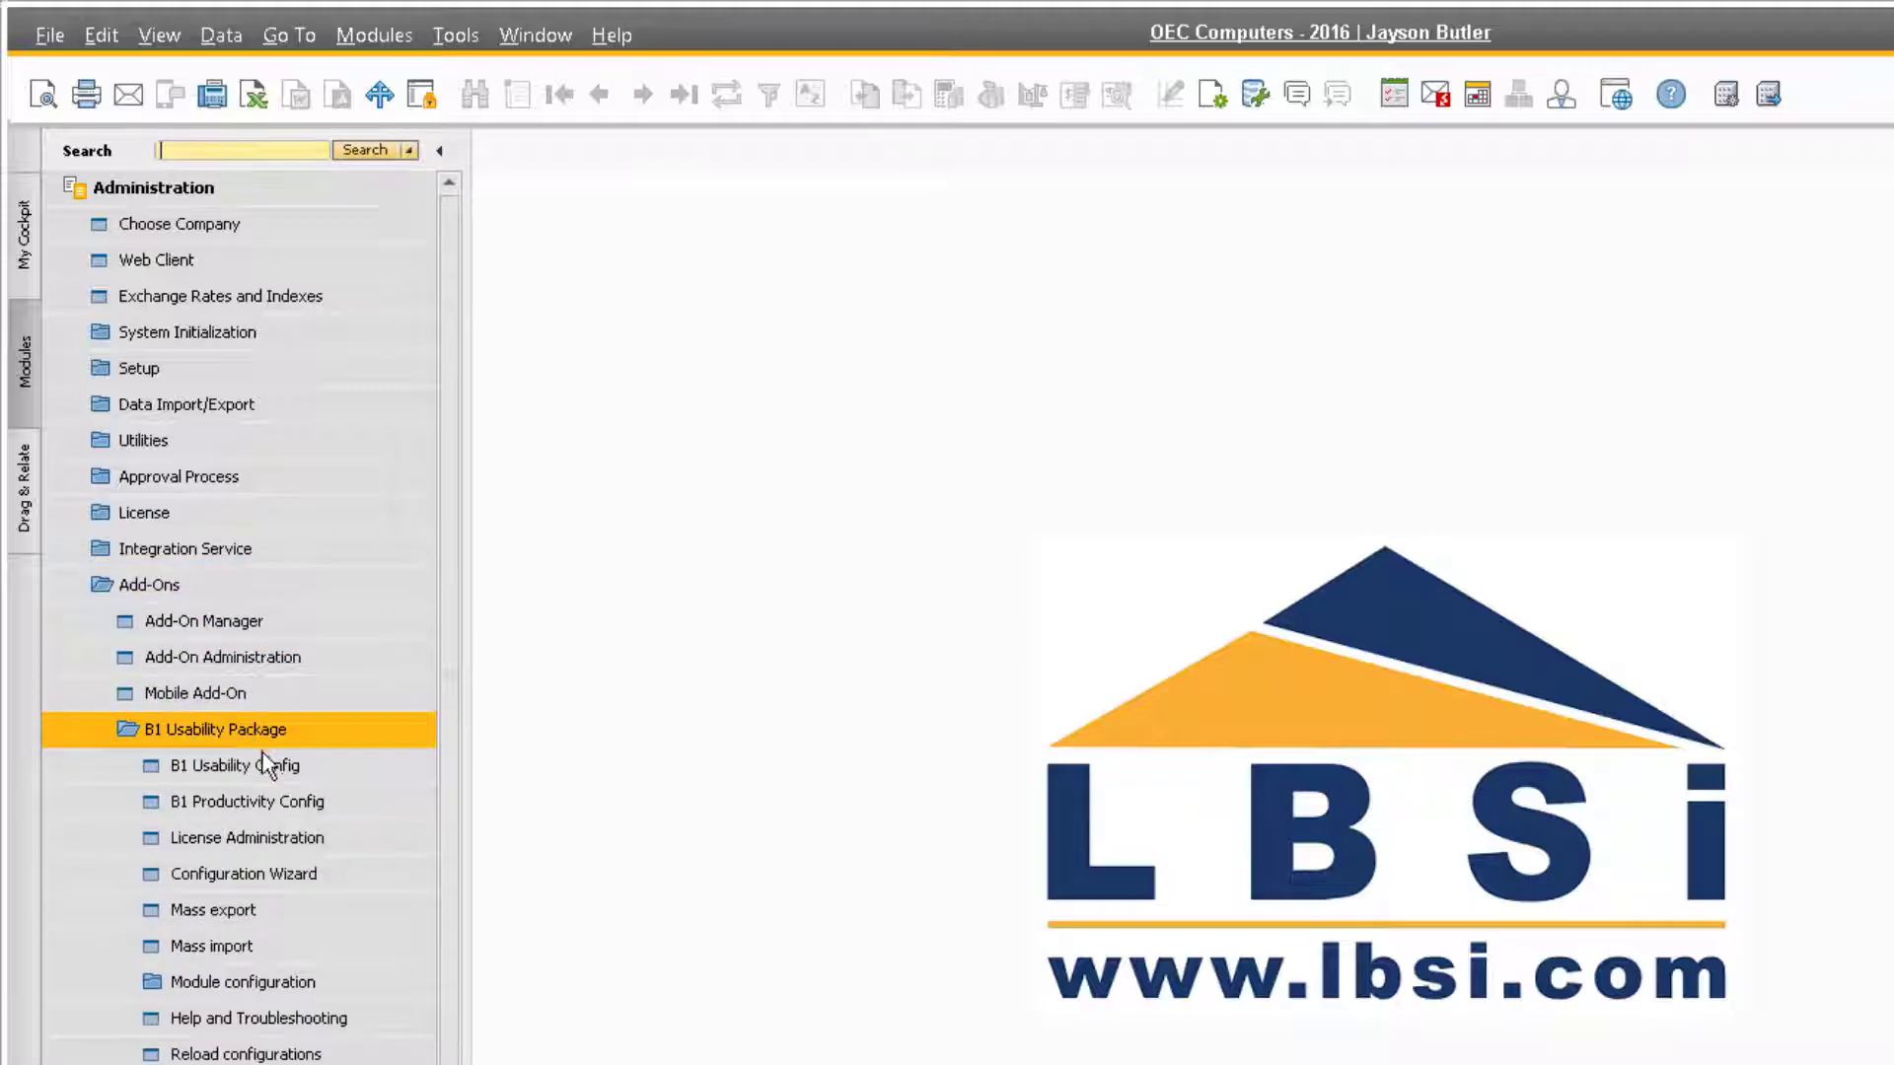
pyautogui.click(235, 765)
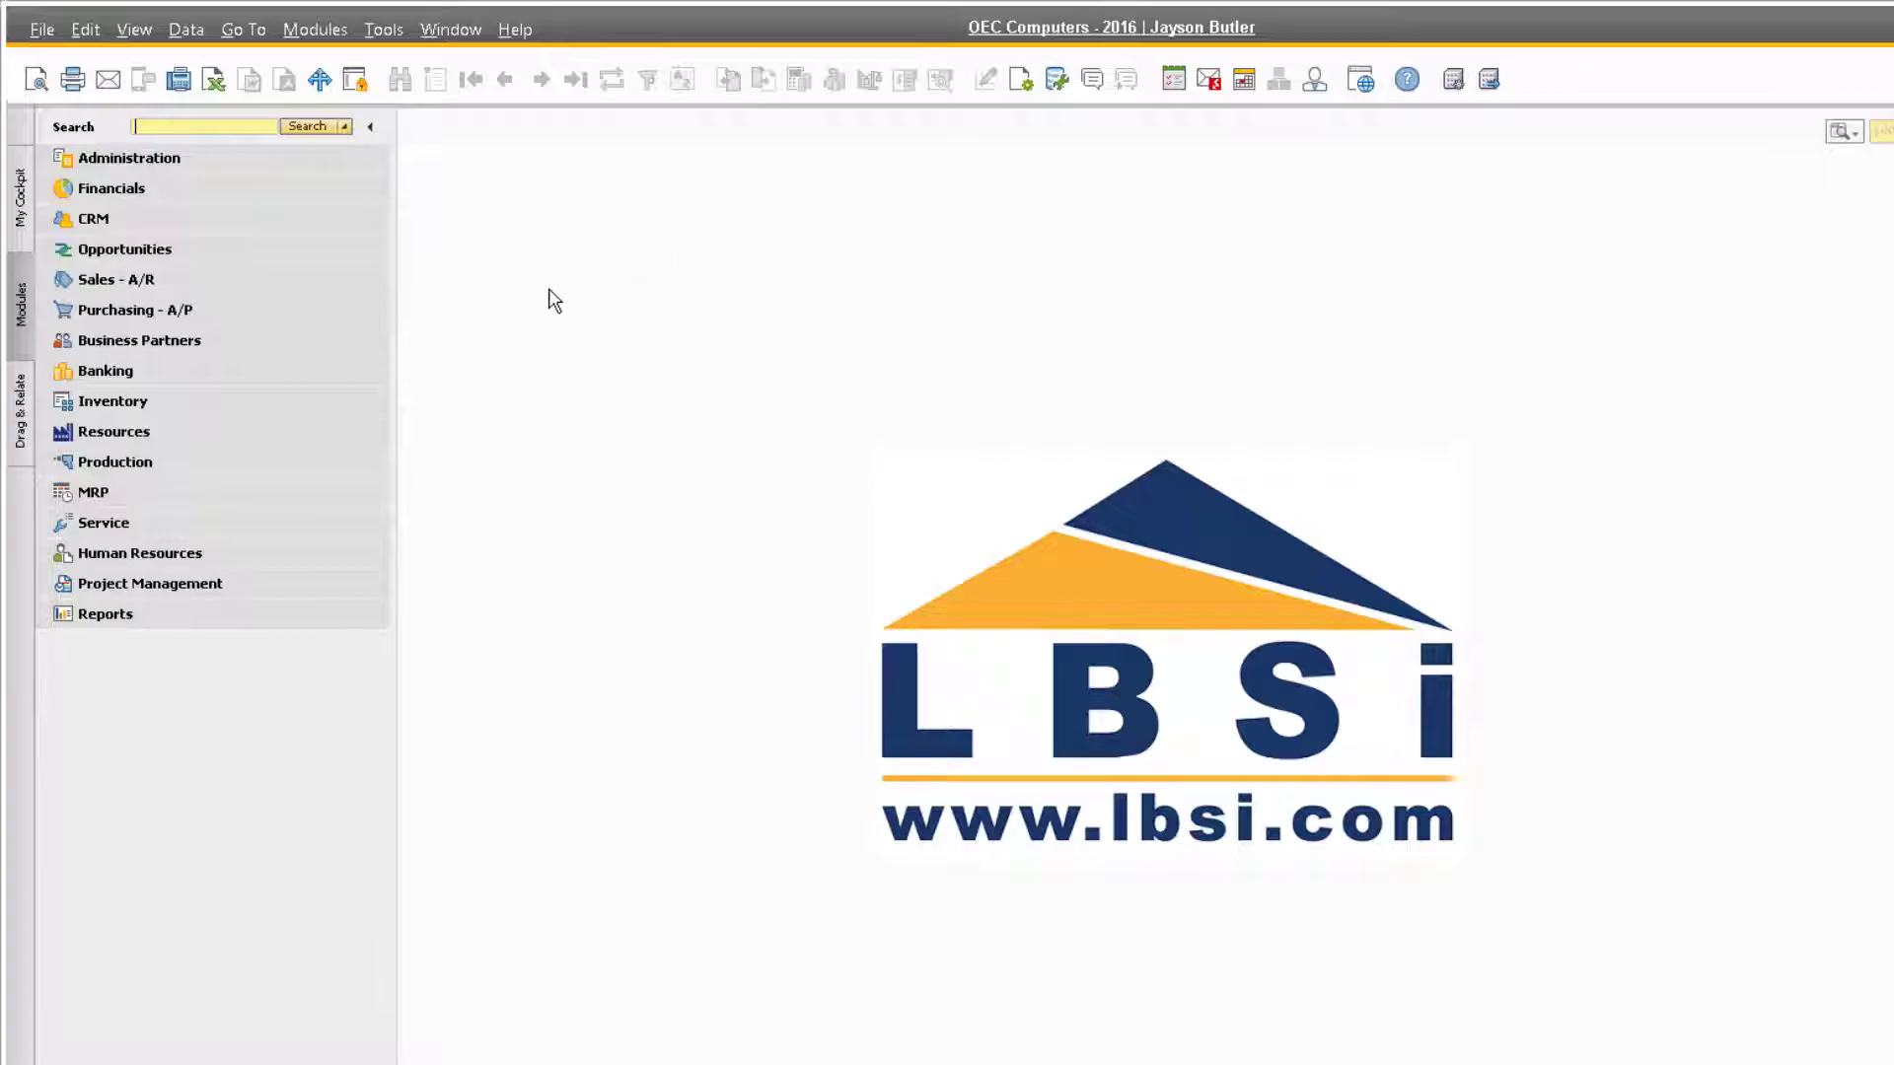
# Open Business Partner Master Data and bring up the form's context menu.
pyautogui.click(272, 343)
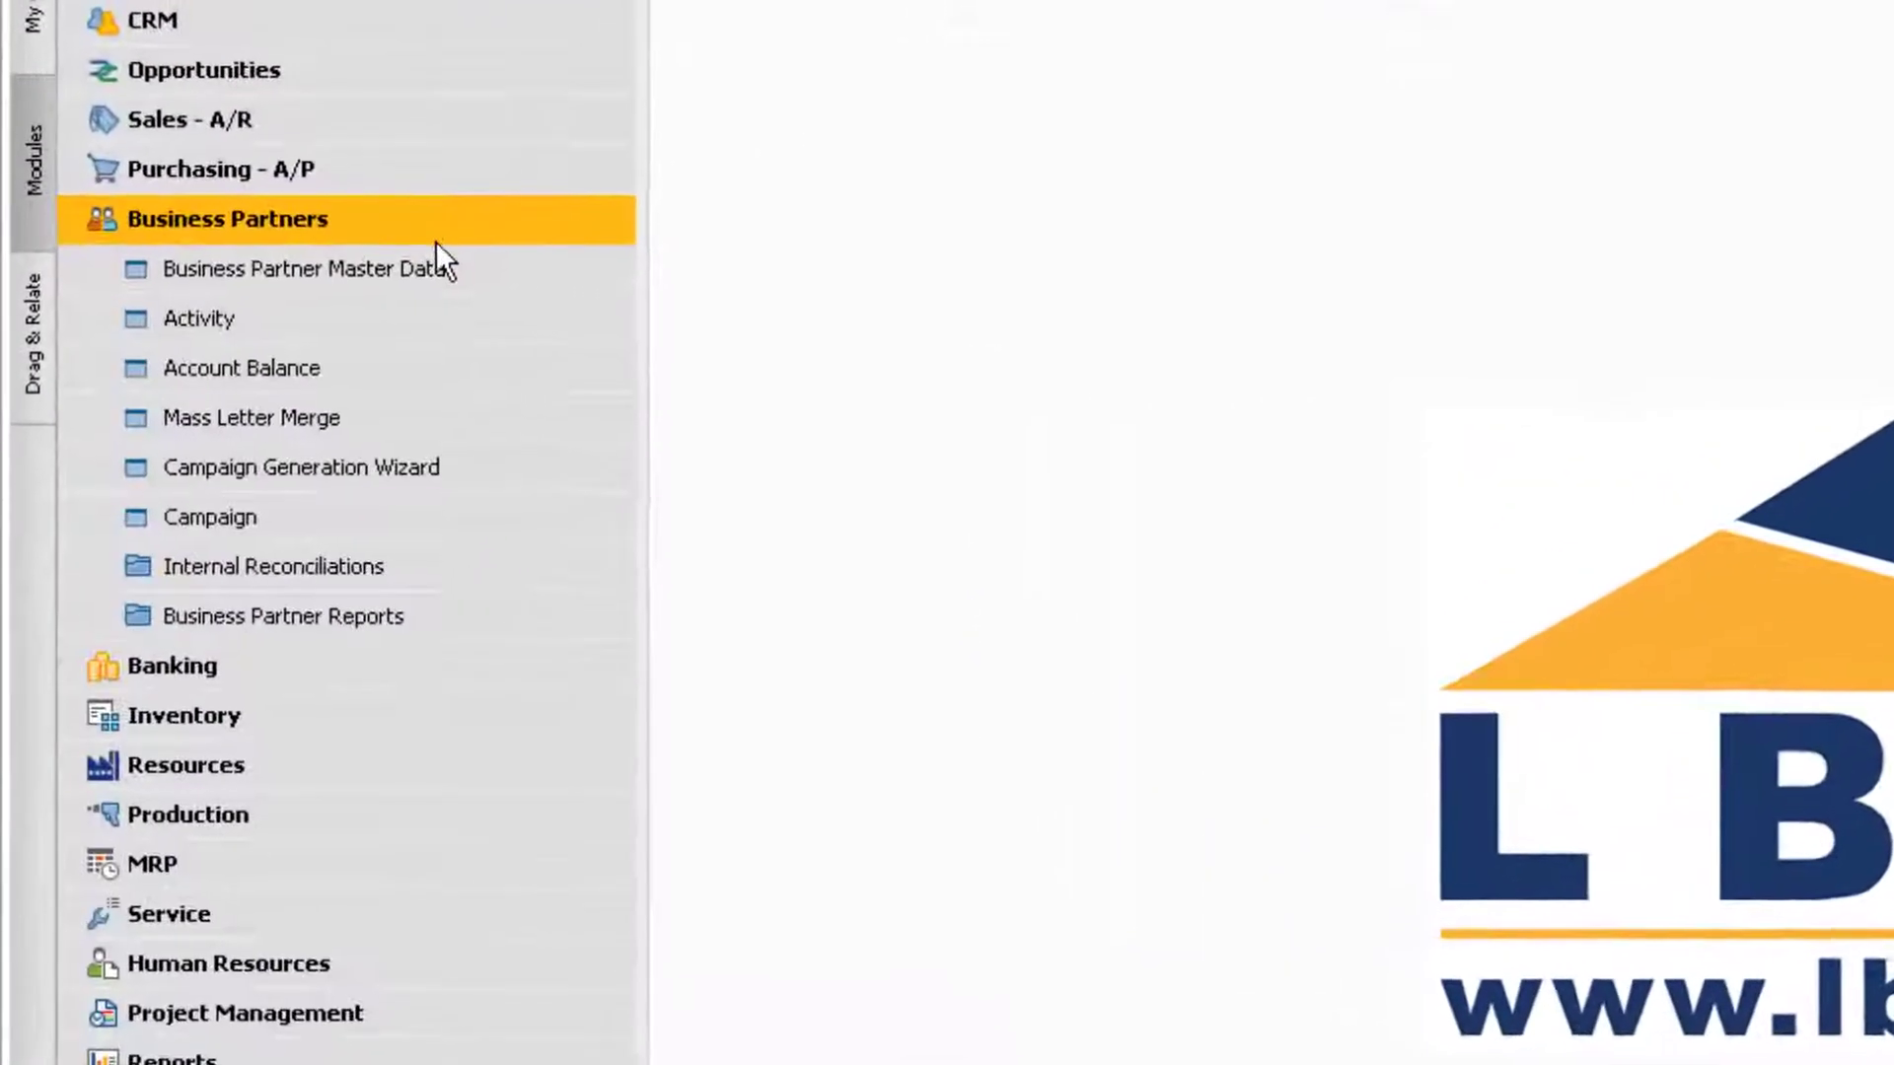
pyautogui.click(431, 269)
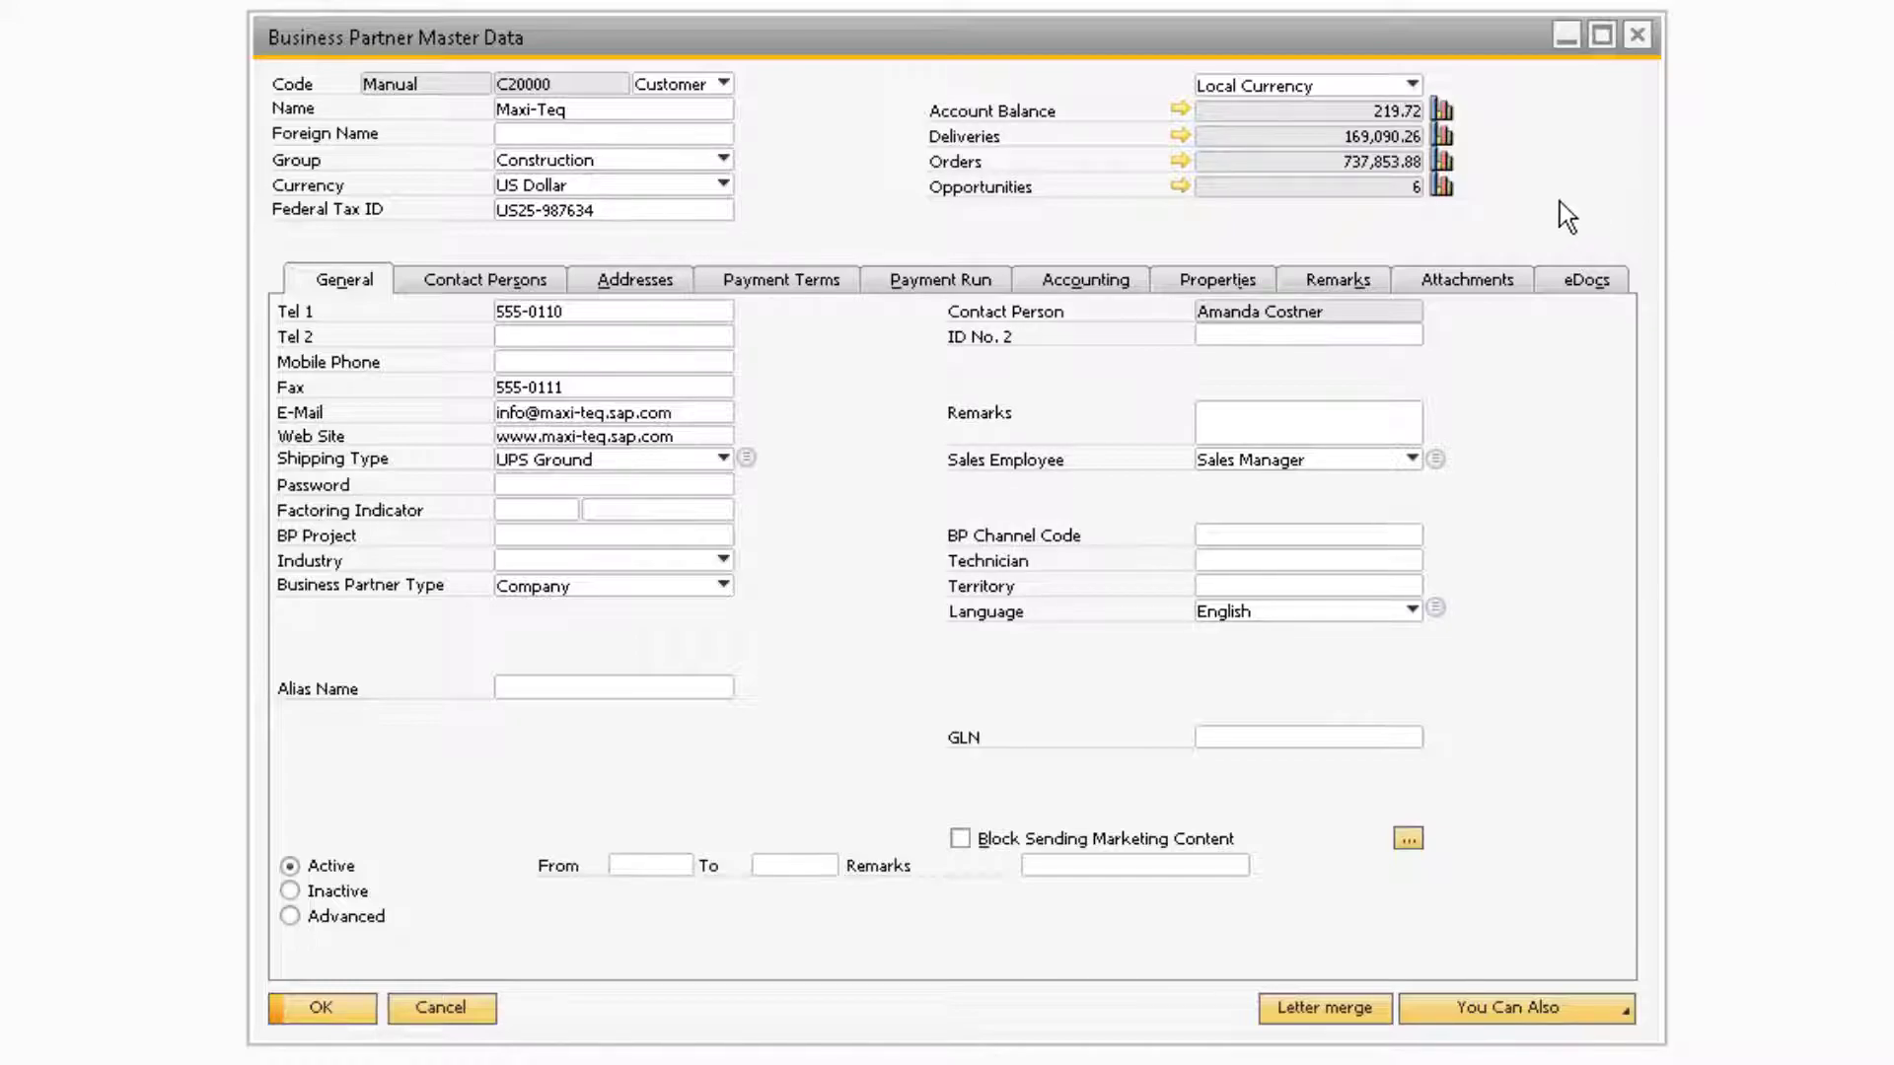
pyautogui.rightClick(1492, 188)
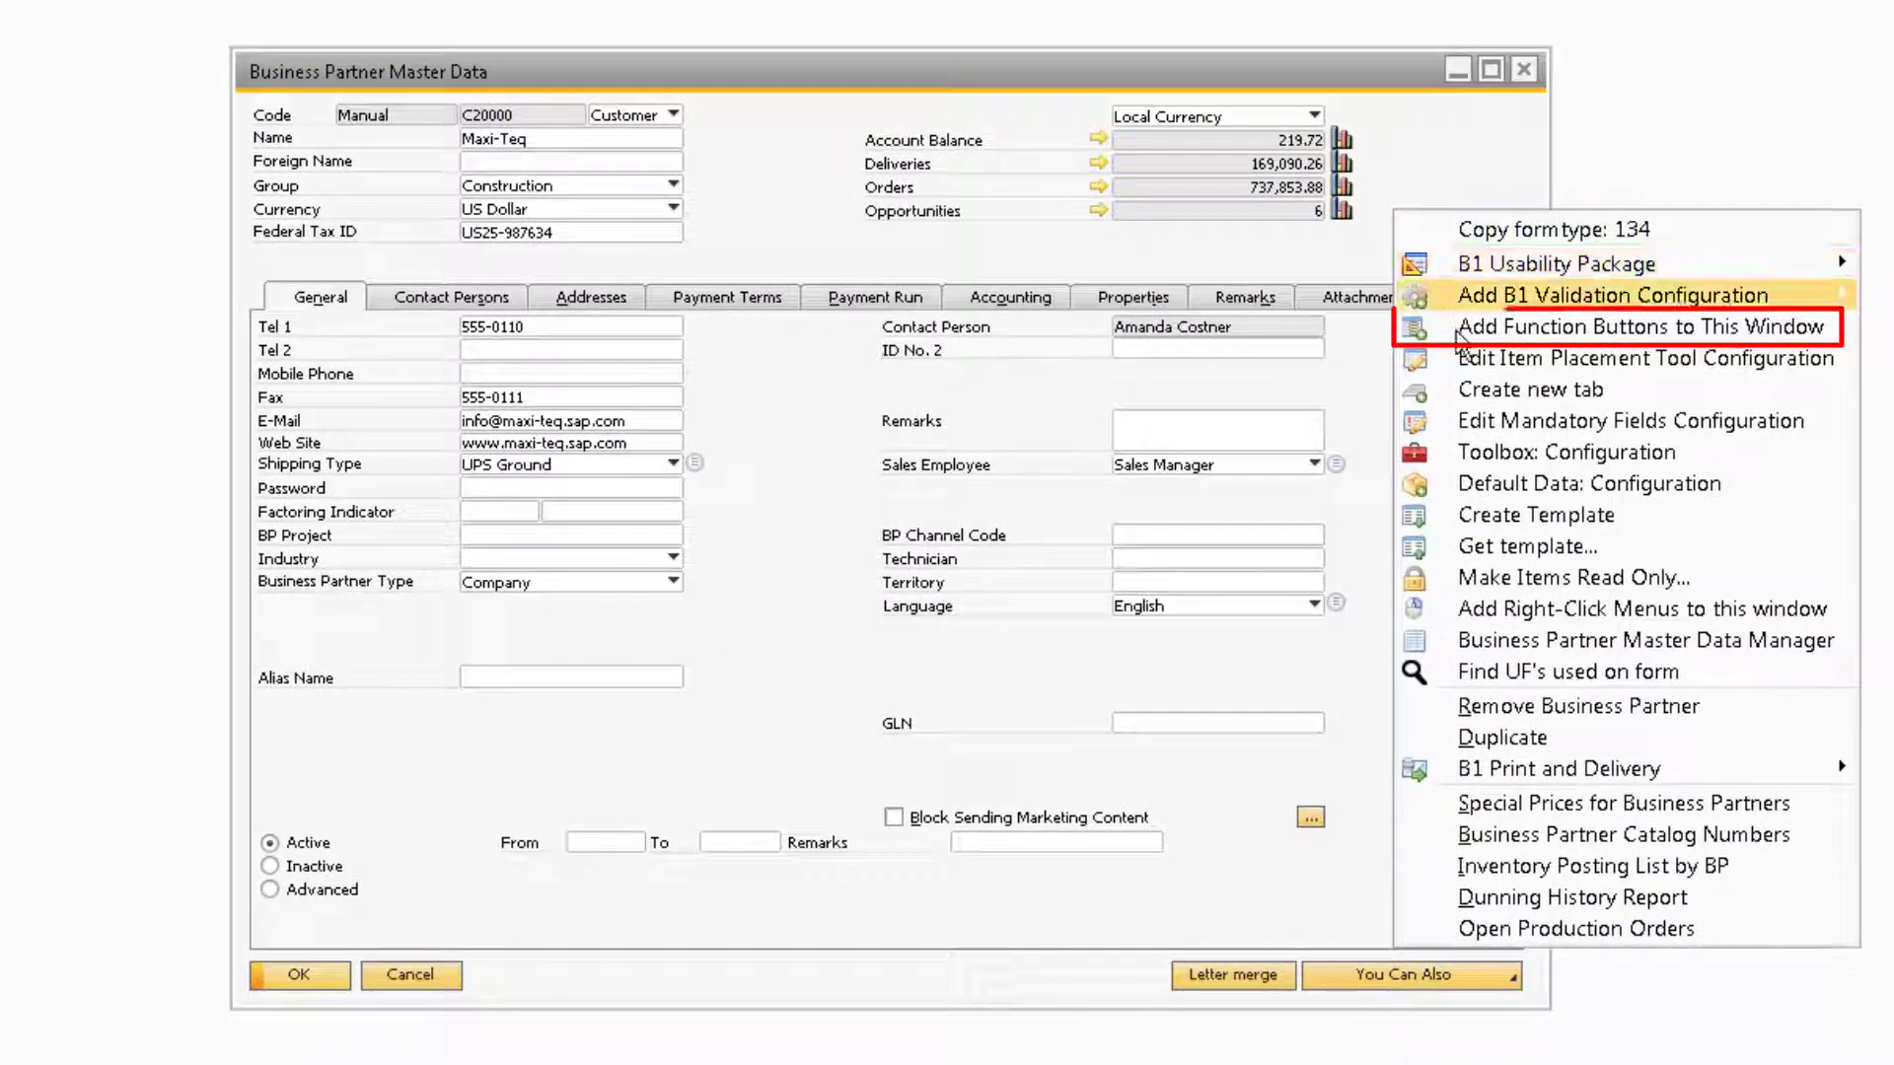
# Choose Add Function Buttons to This Window to open Buttons - Configuration.
pyautogui.click(1496, 335)
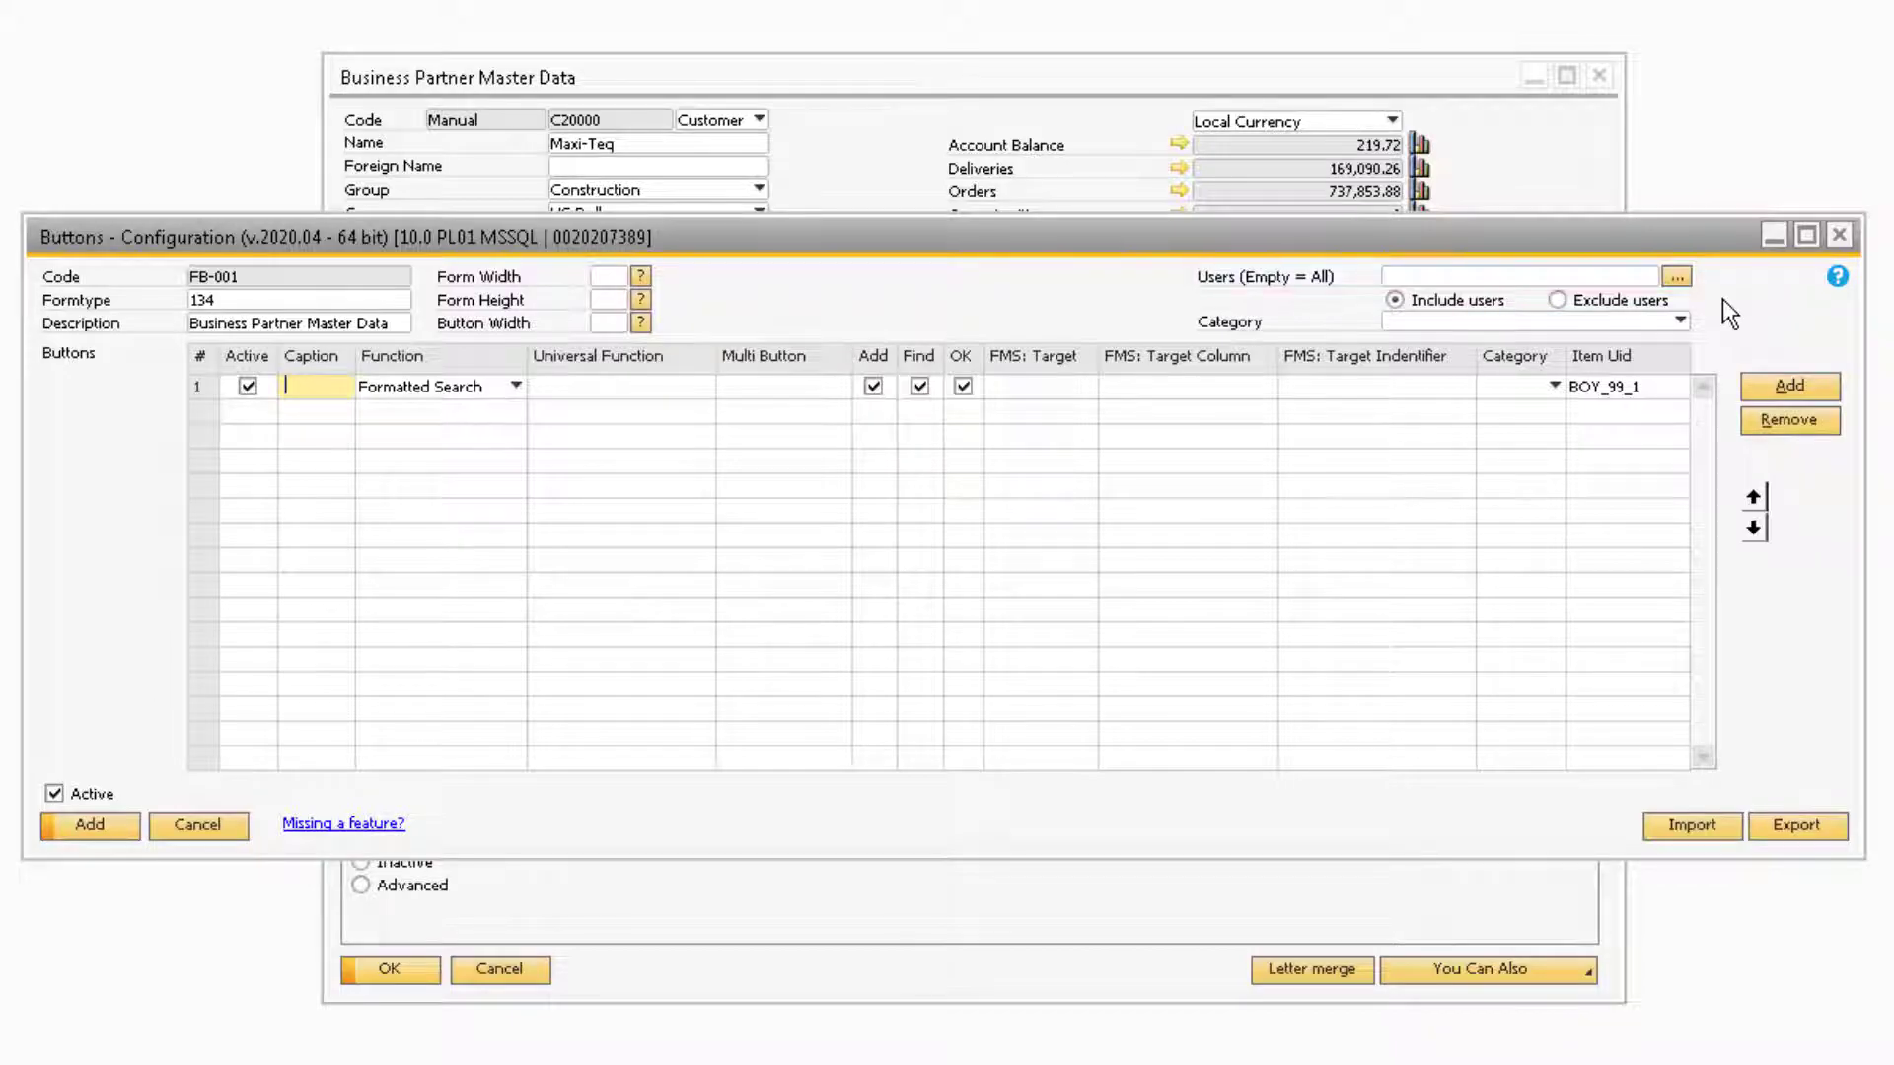
pyautogui.click(1677, 276)
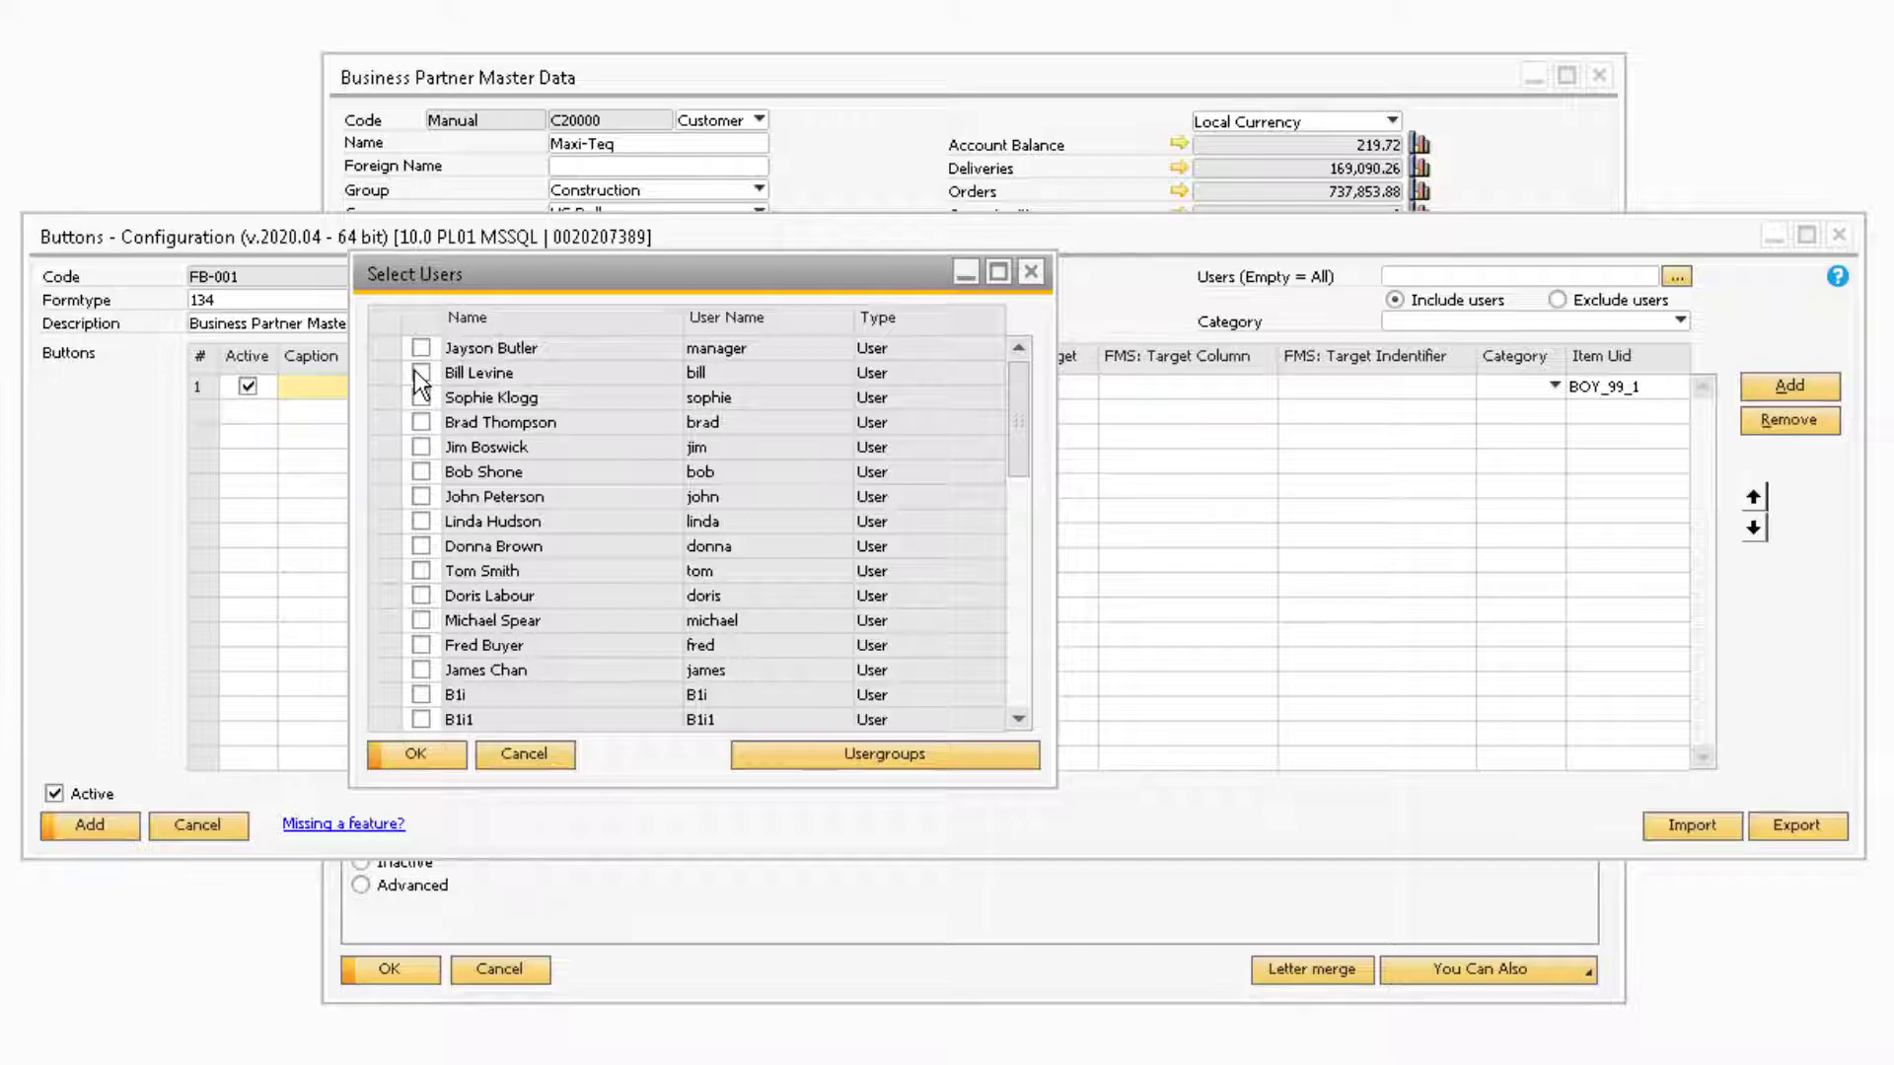
pyautogui.click(434, 760)
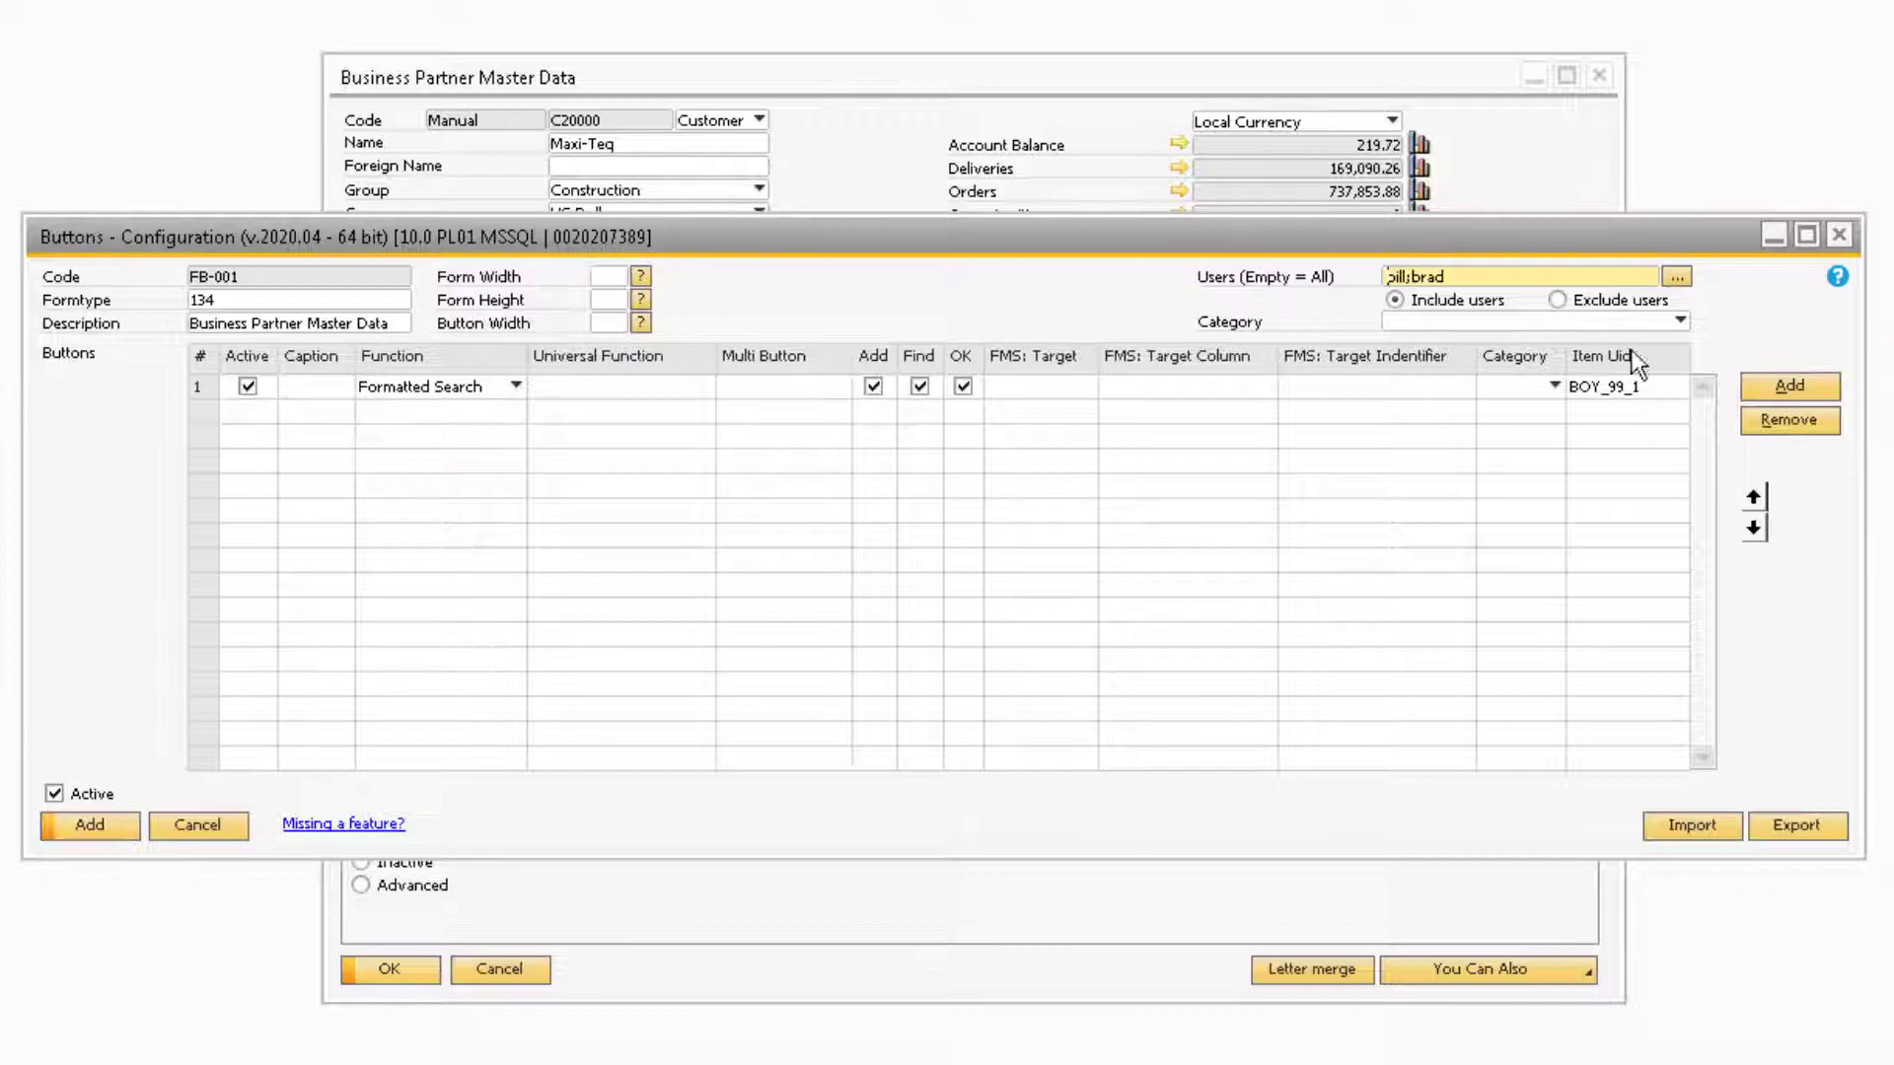
pyautogui.click(1564, 305)
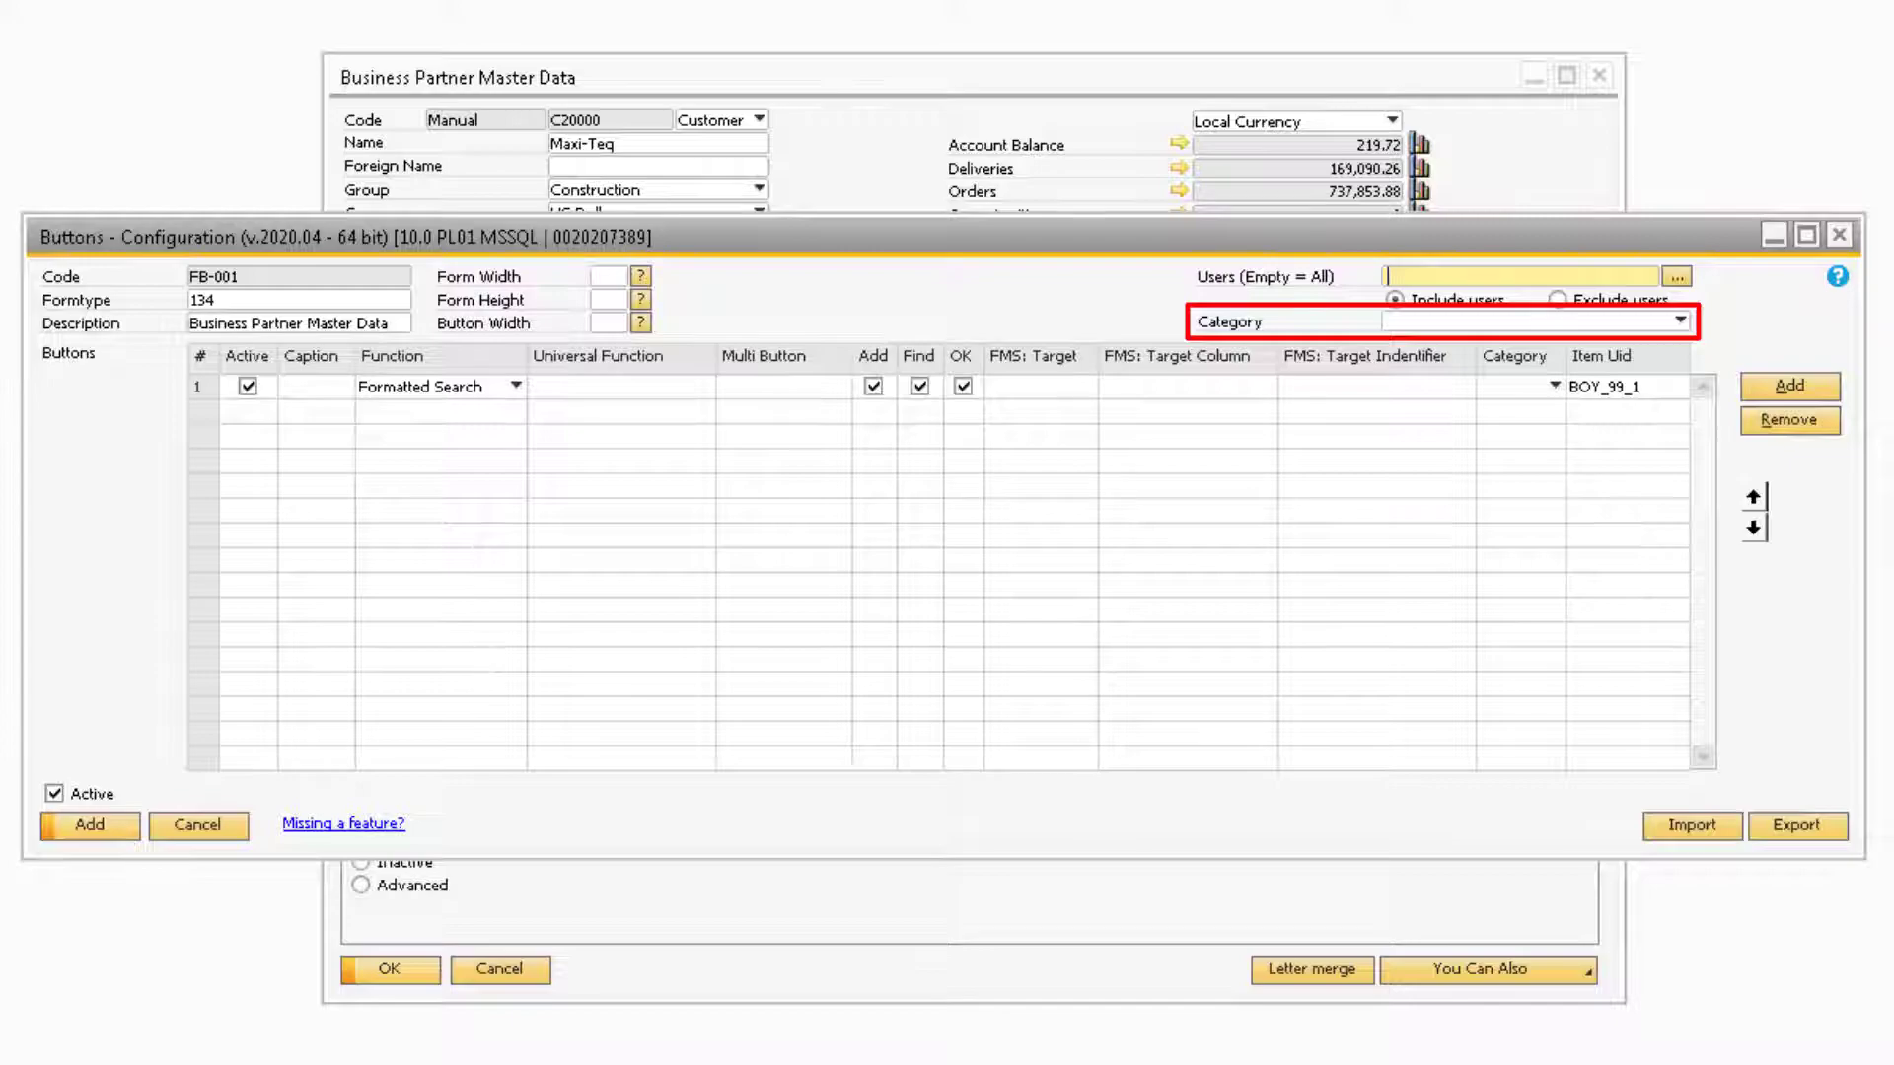
# Set the configuration category to BP Master Data and start editing row 1's caption.
pyautogui.click(1679, 321)
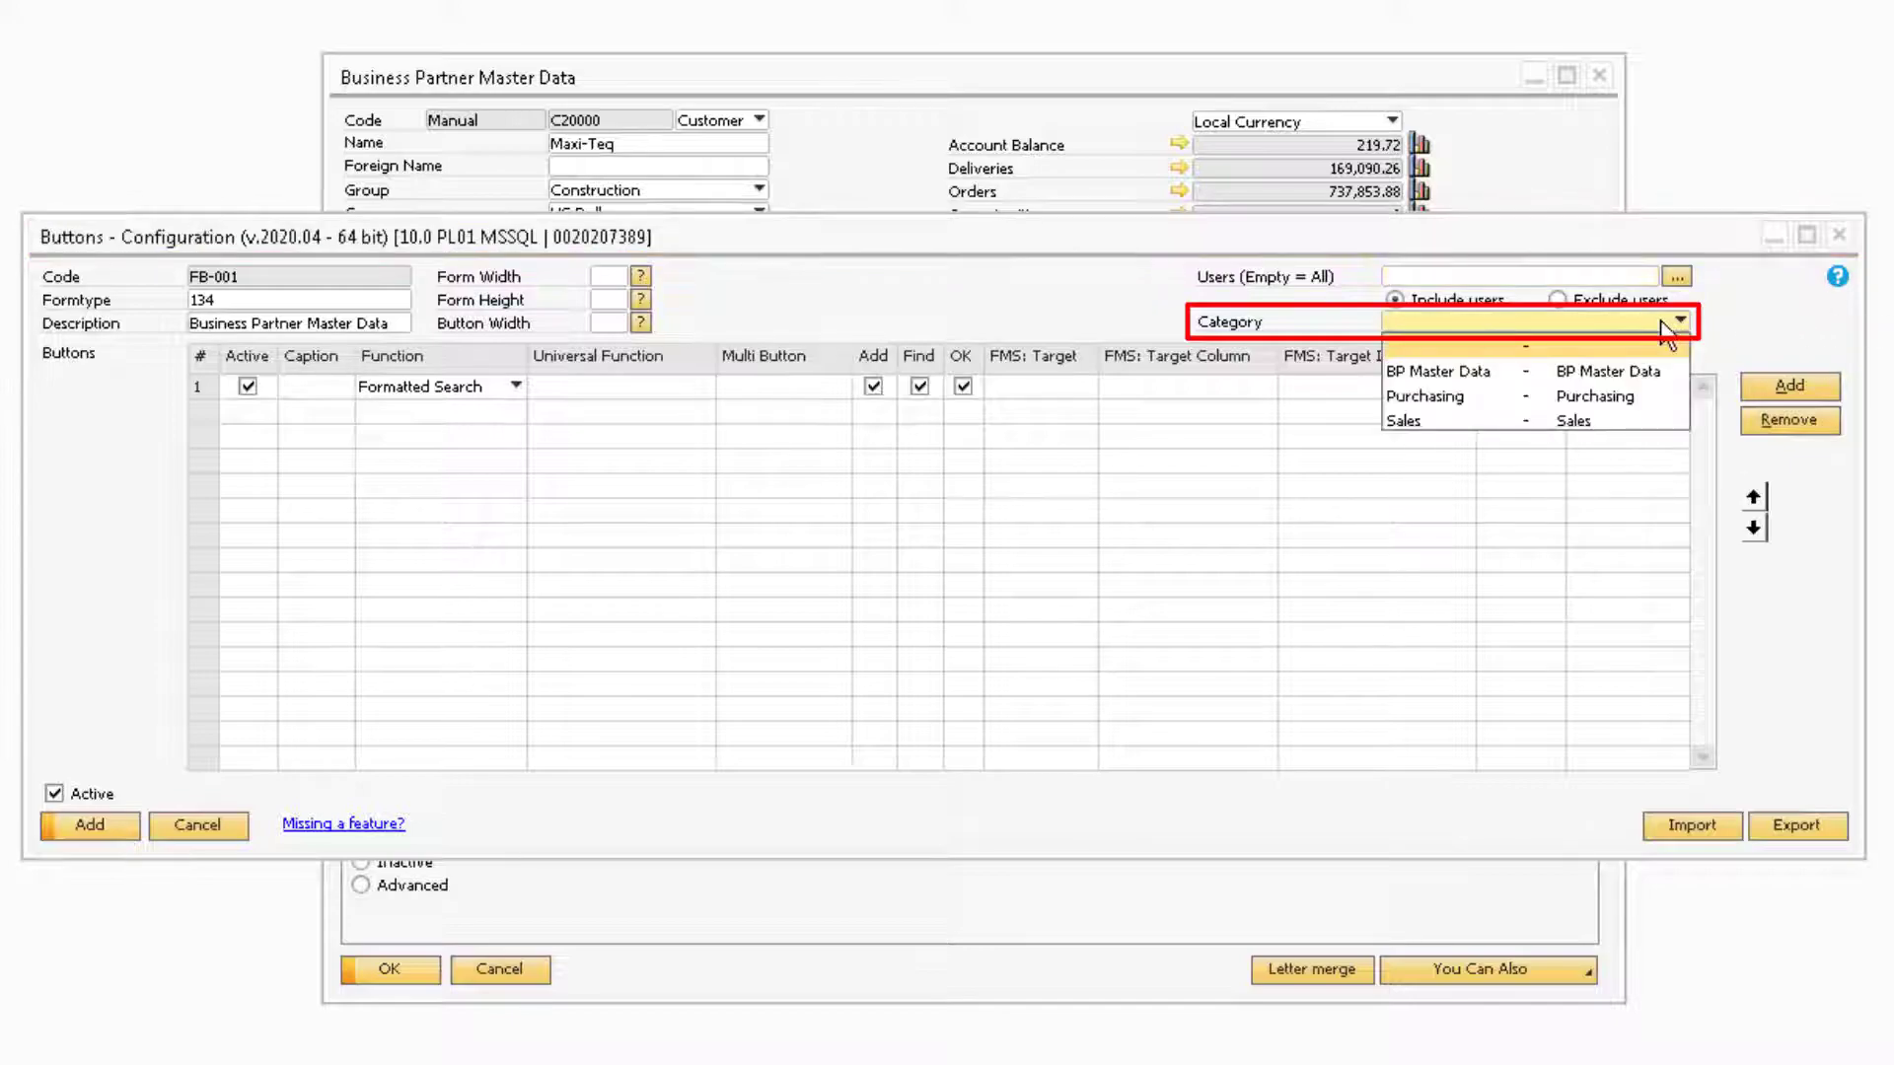
pyautogui.click(1651, 371)
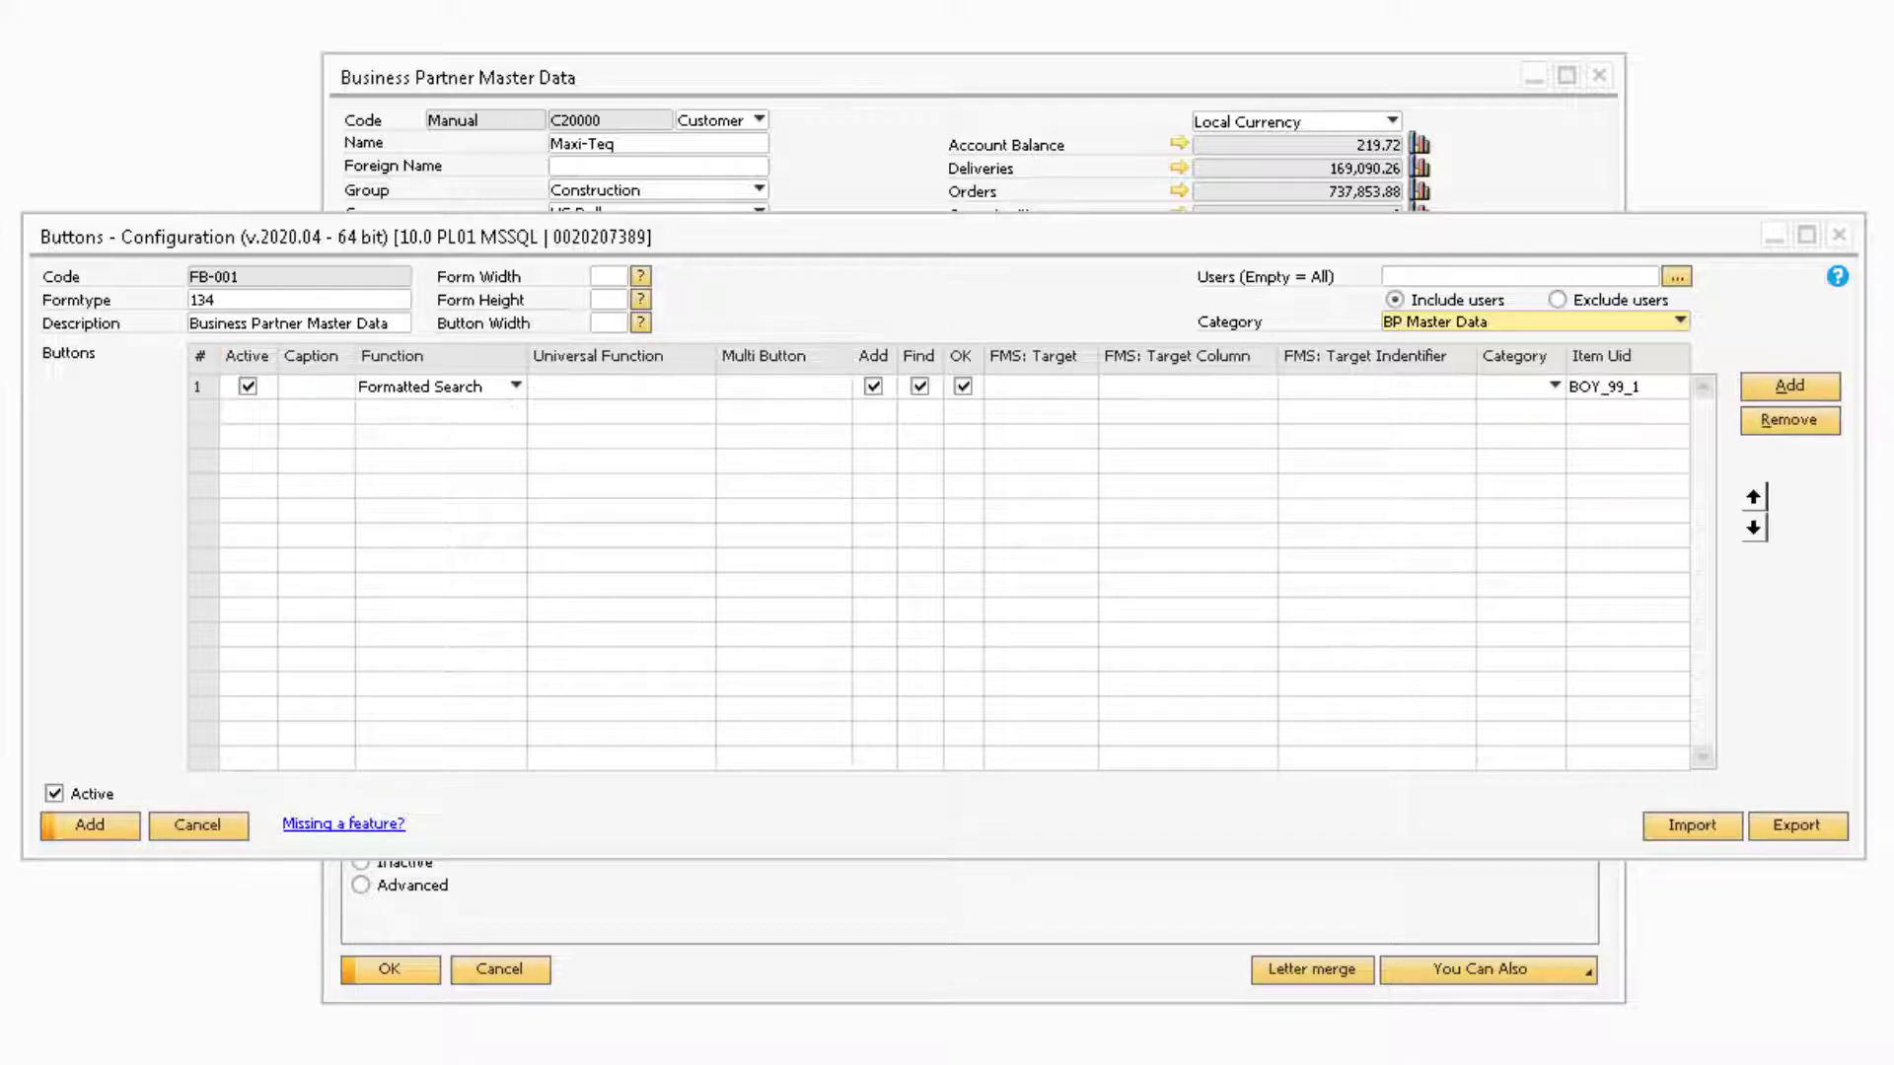
pyautogui.click(247, 387)
pyautogui.click(315, 387)
# Caption the first button 'Sales Order' and set its function to Order.
pyautogui.write('Sa')
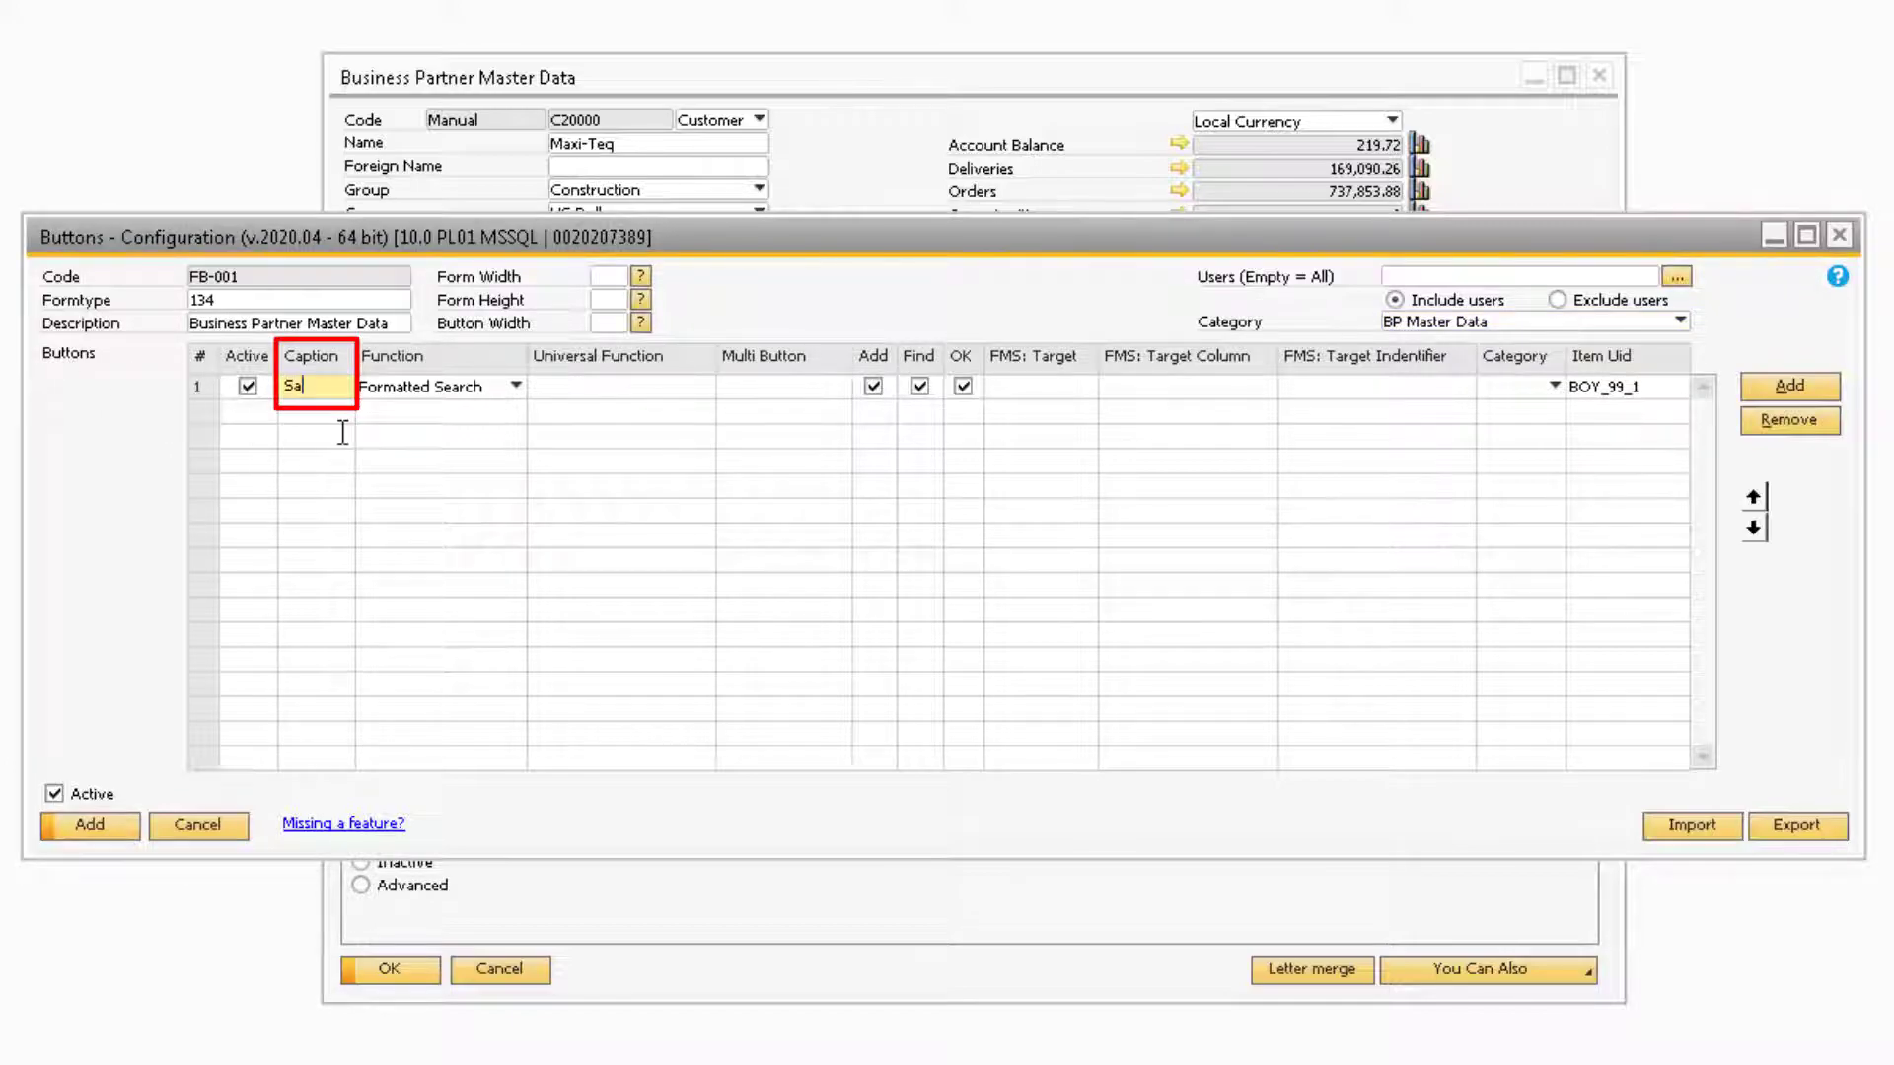
pyautogui.write('les Order')
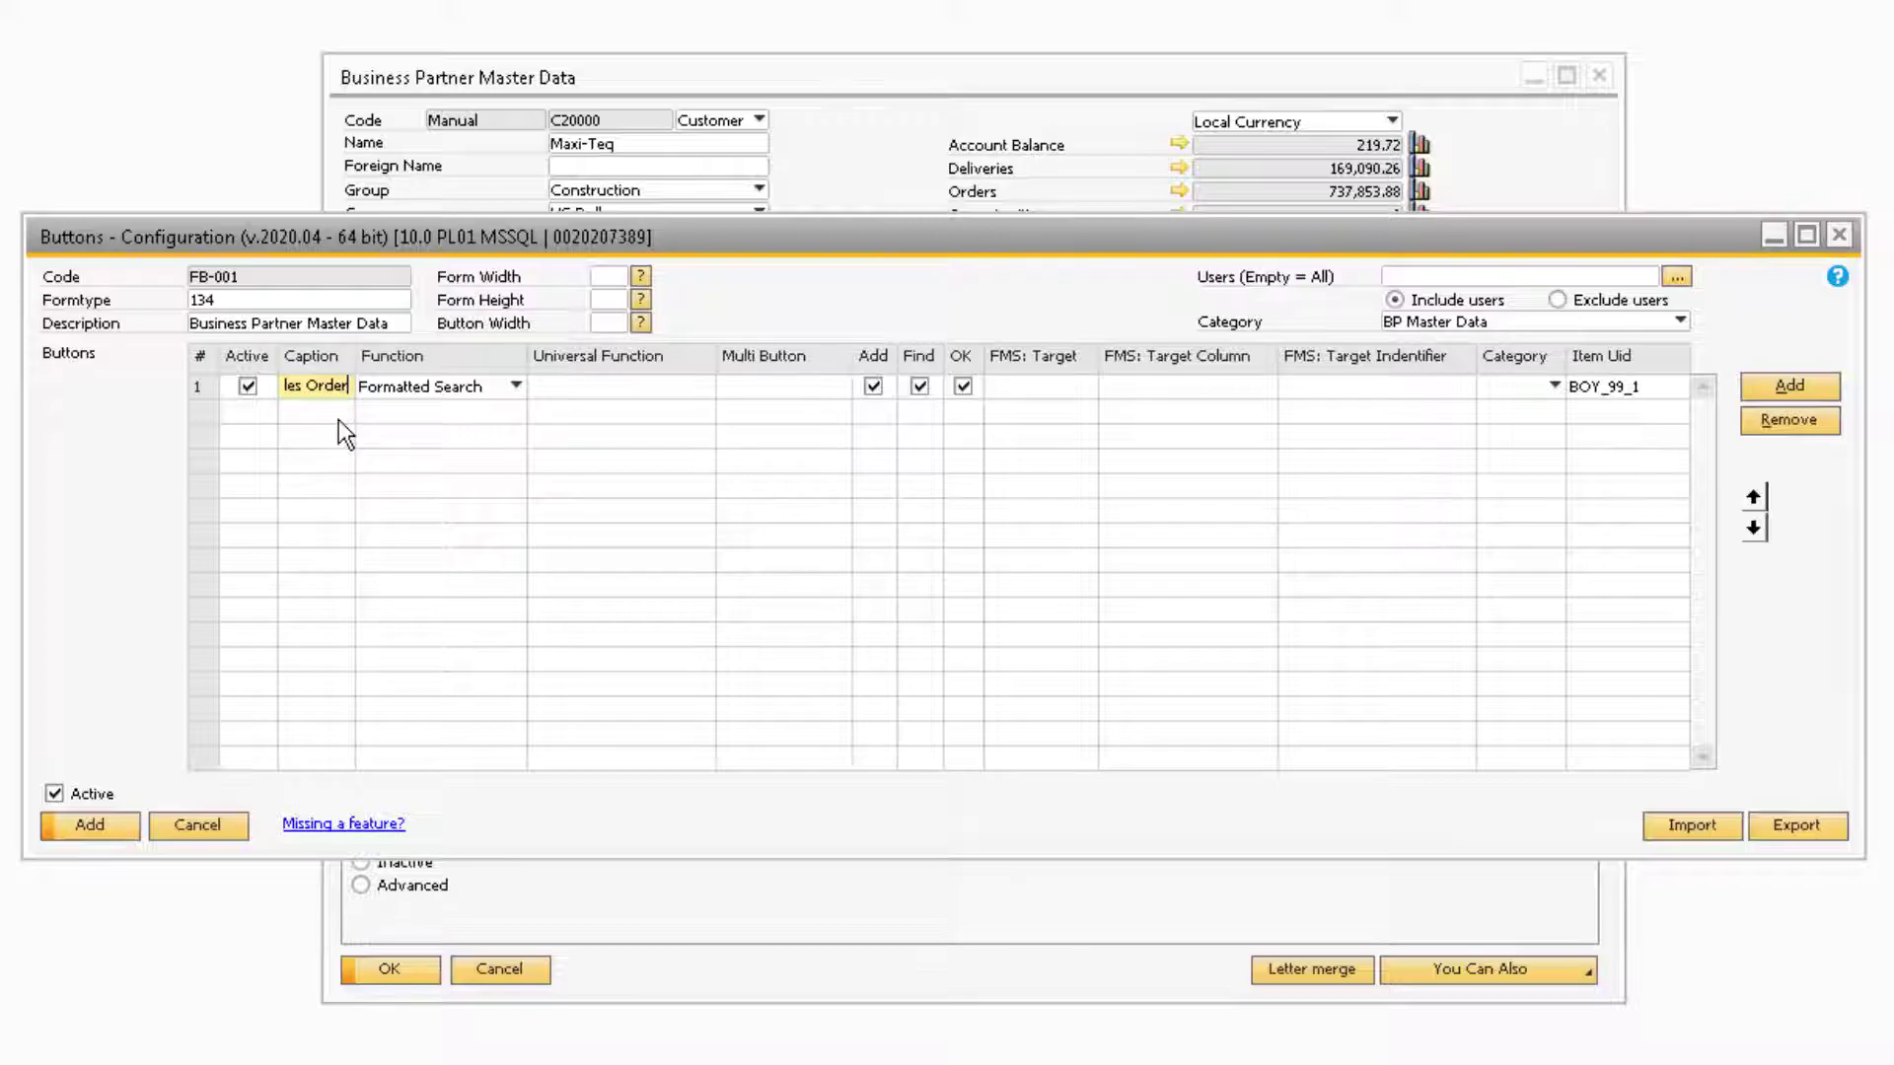
pyautogui.click(536, 386)
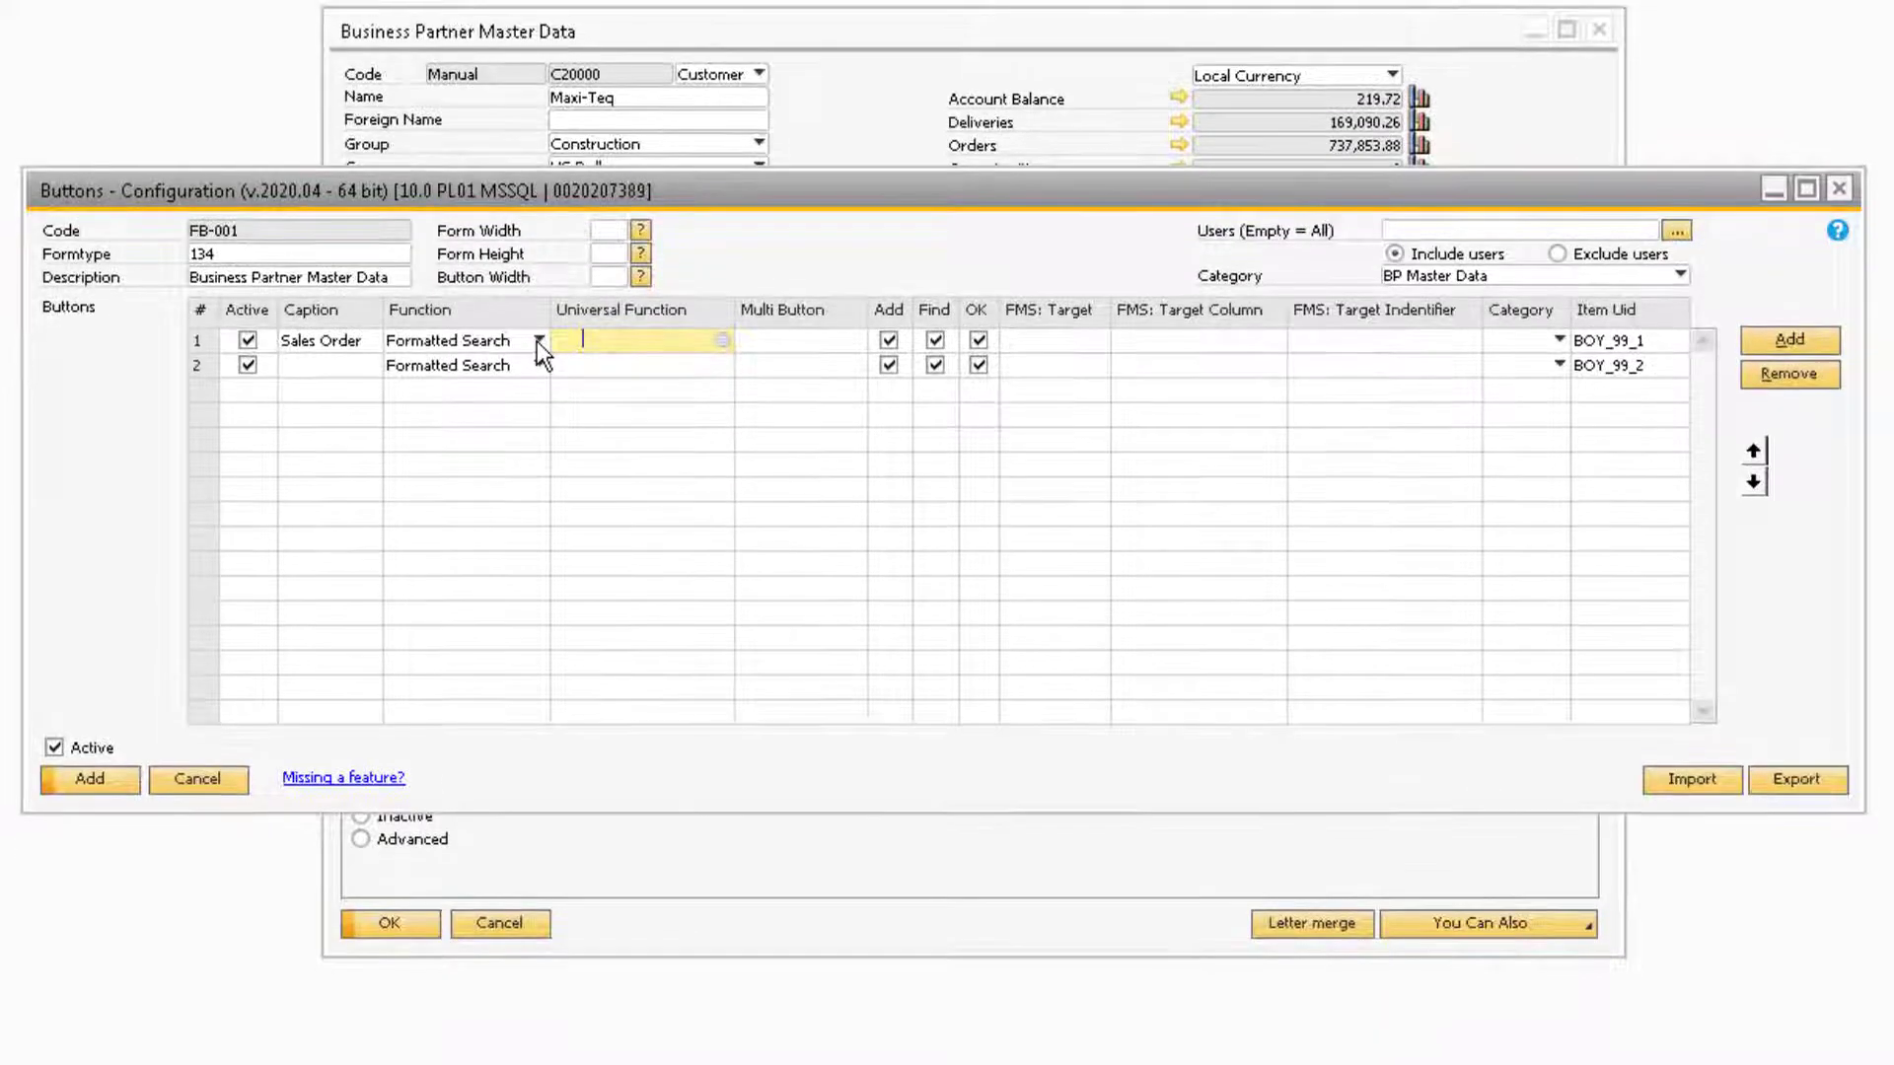
pyautogui.click(537, 387)
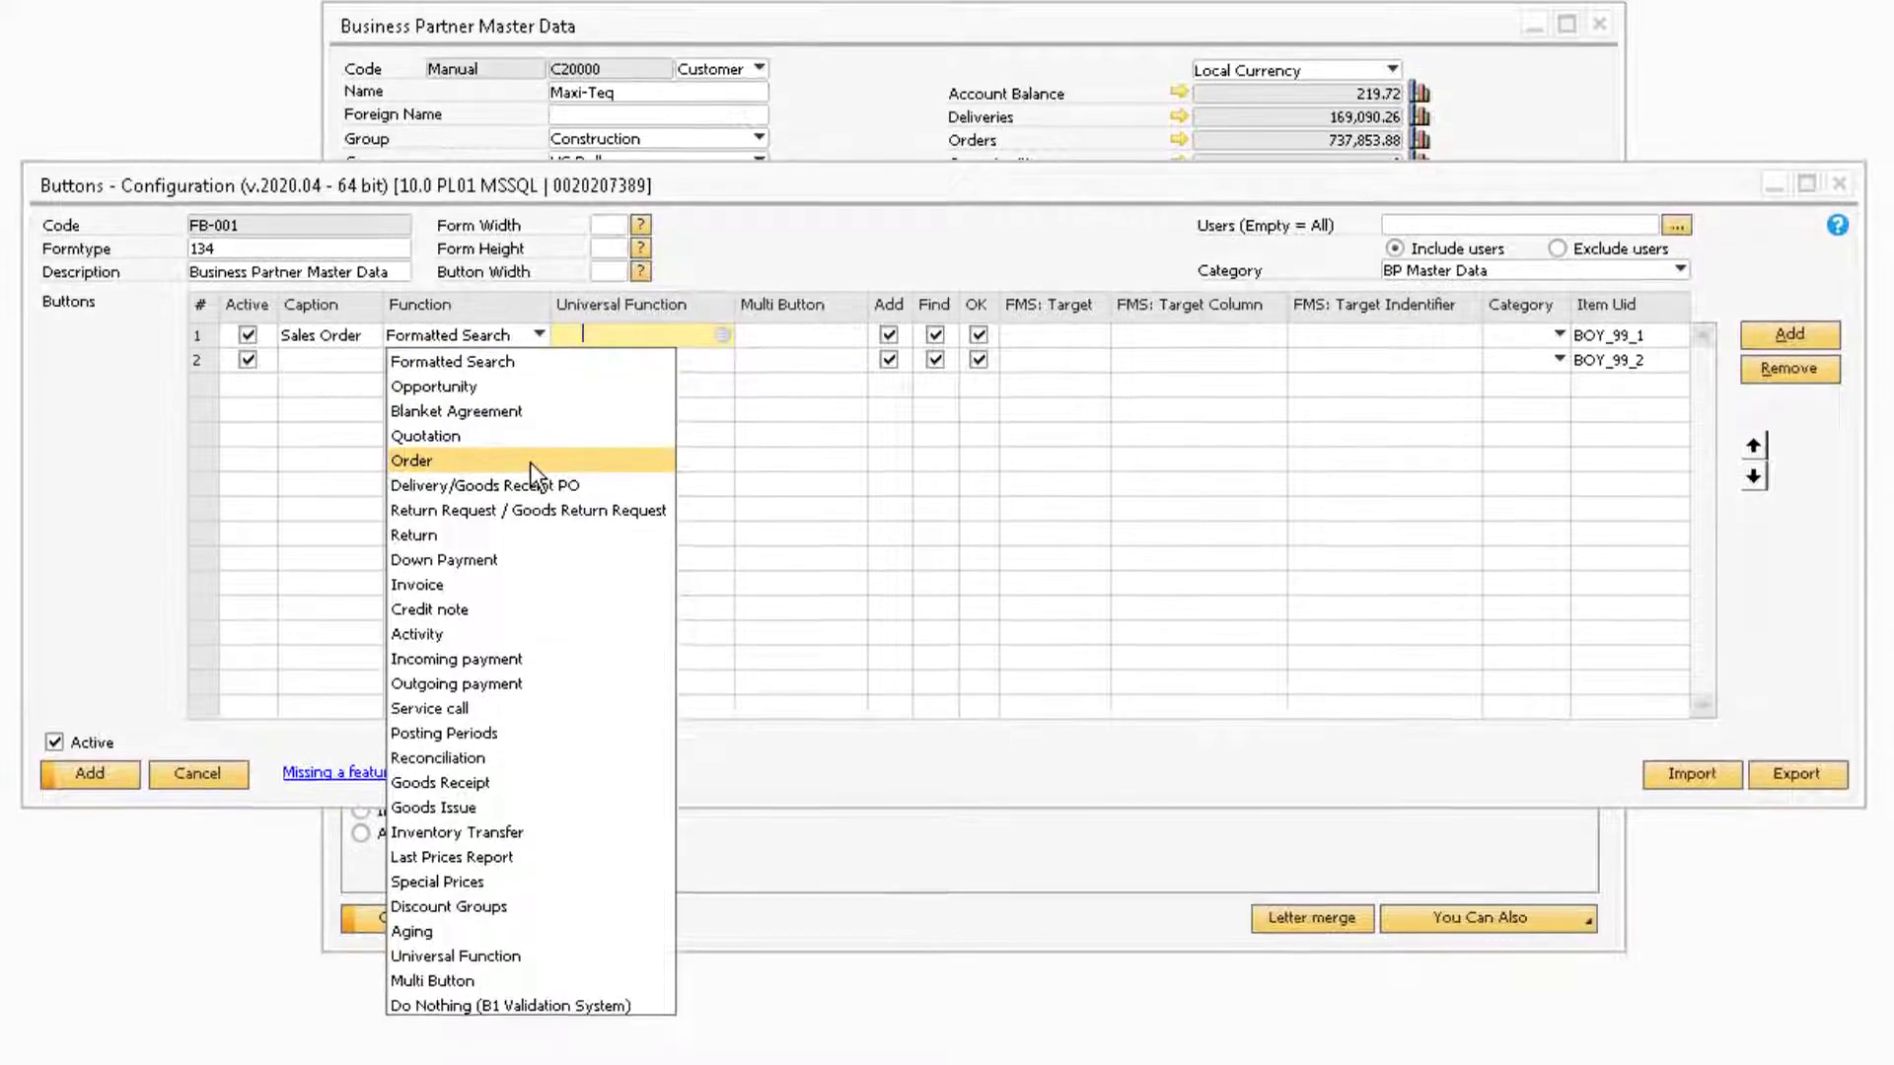
pyautogui.click(530, 461)
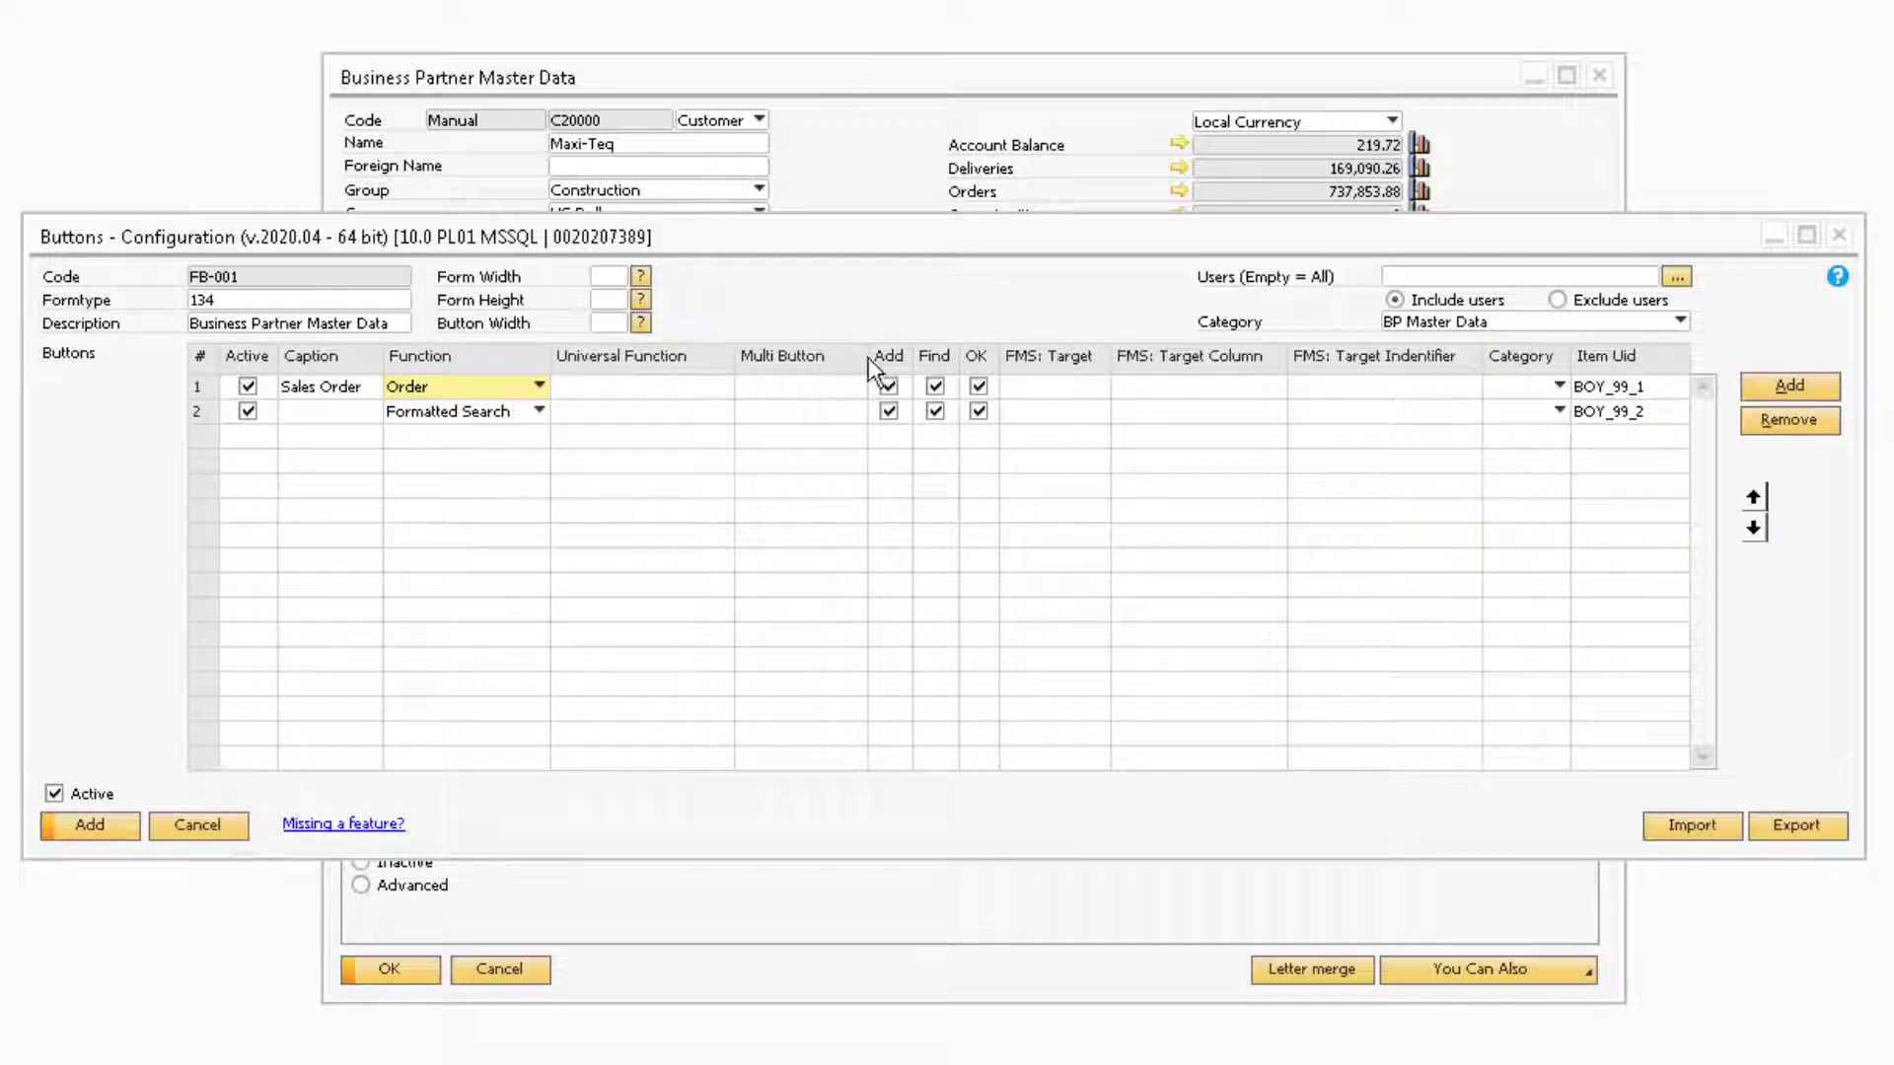
# Untick Add and Find for the Sales Order button, leaving only OK ticked.
pyautogui.click(889, 385)
pyautogui.click(935, 385)
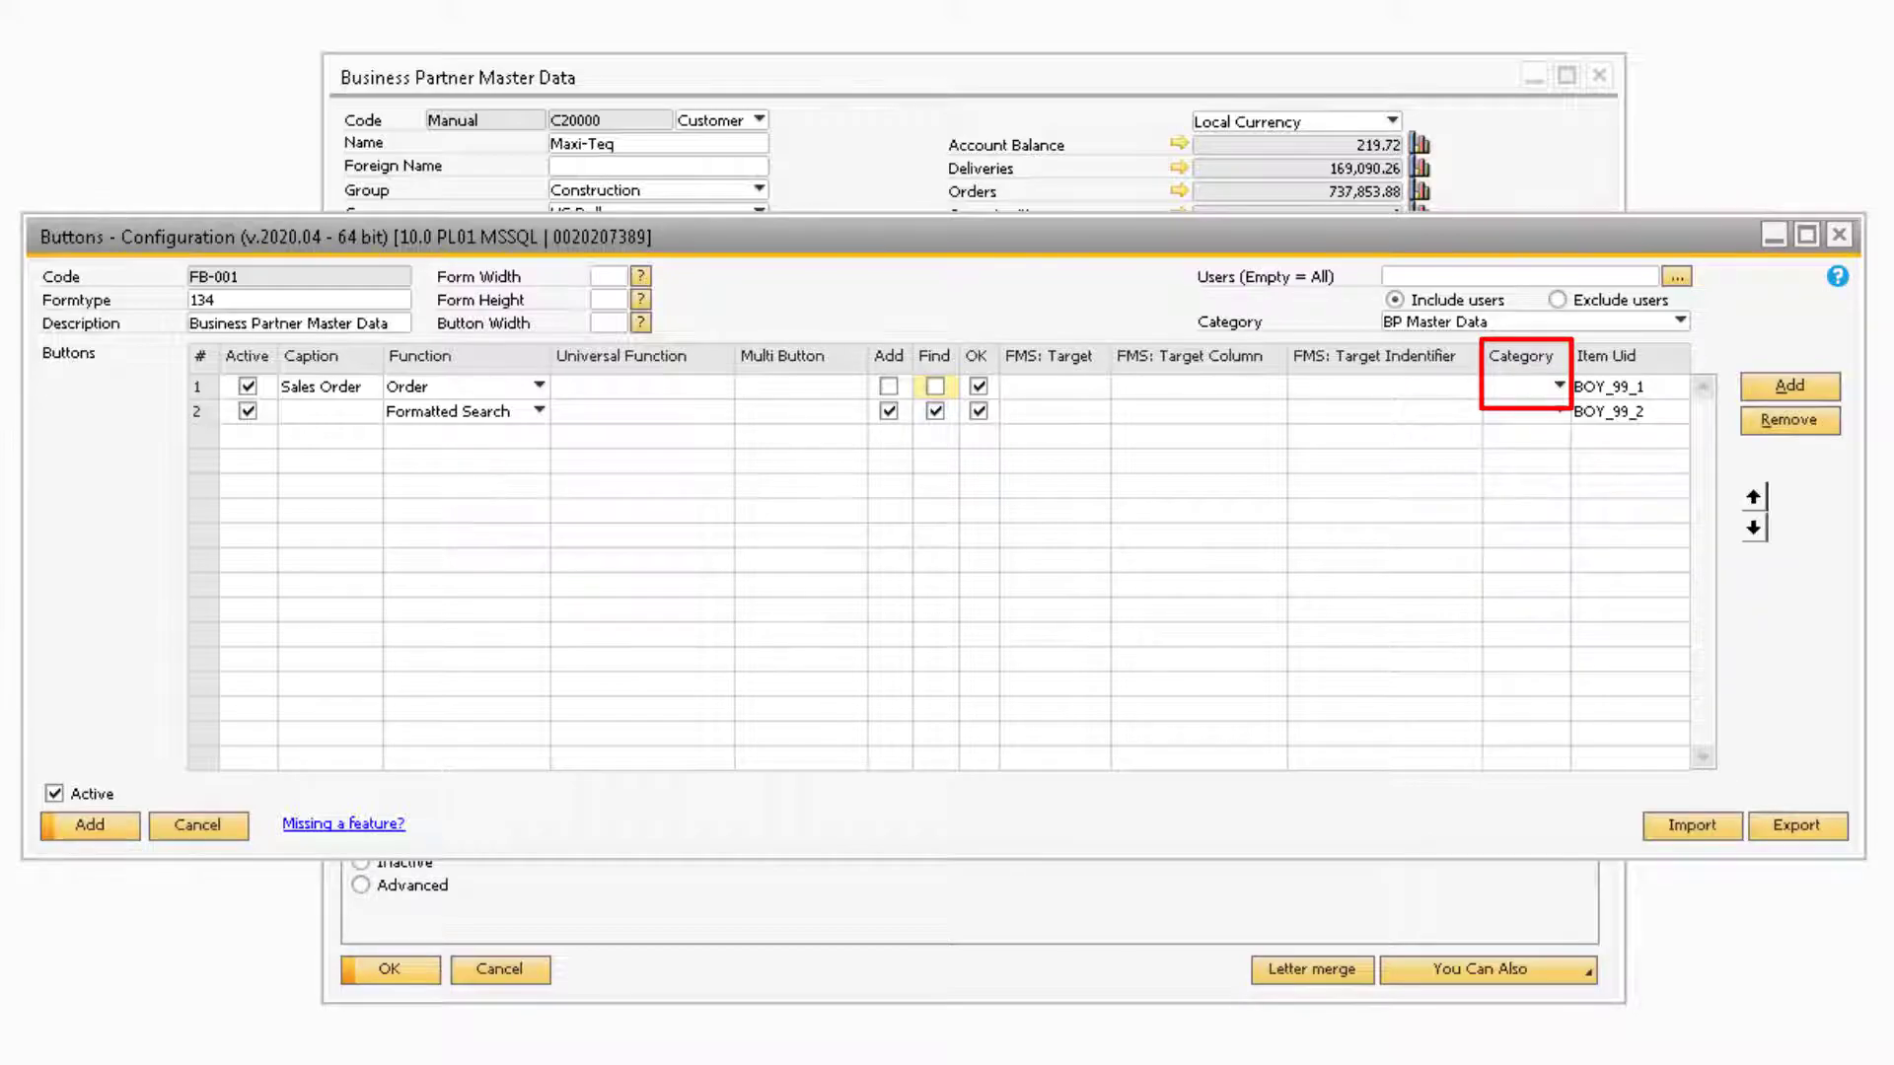
pyautogui.click(1544, 387)
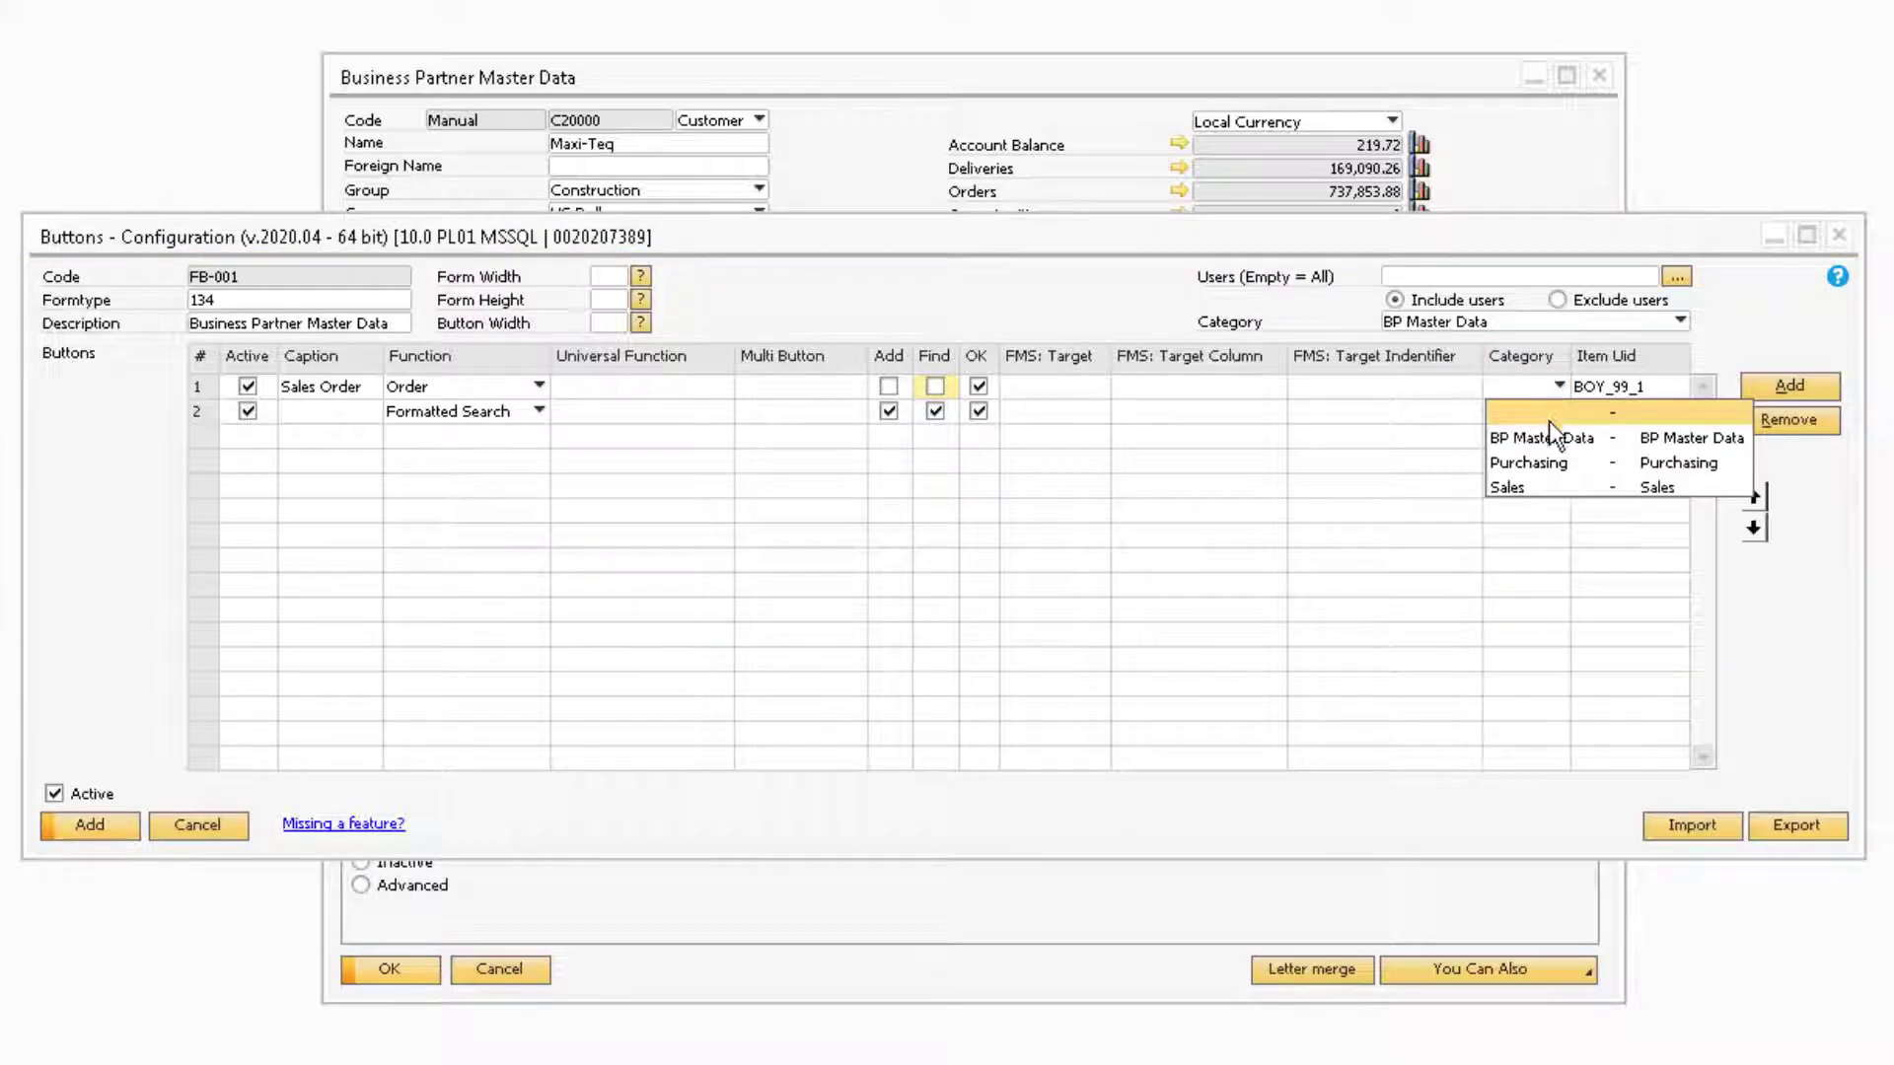
# Assign the Sales Order button to the Sales category.
pyautogui.click(1559, 488)
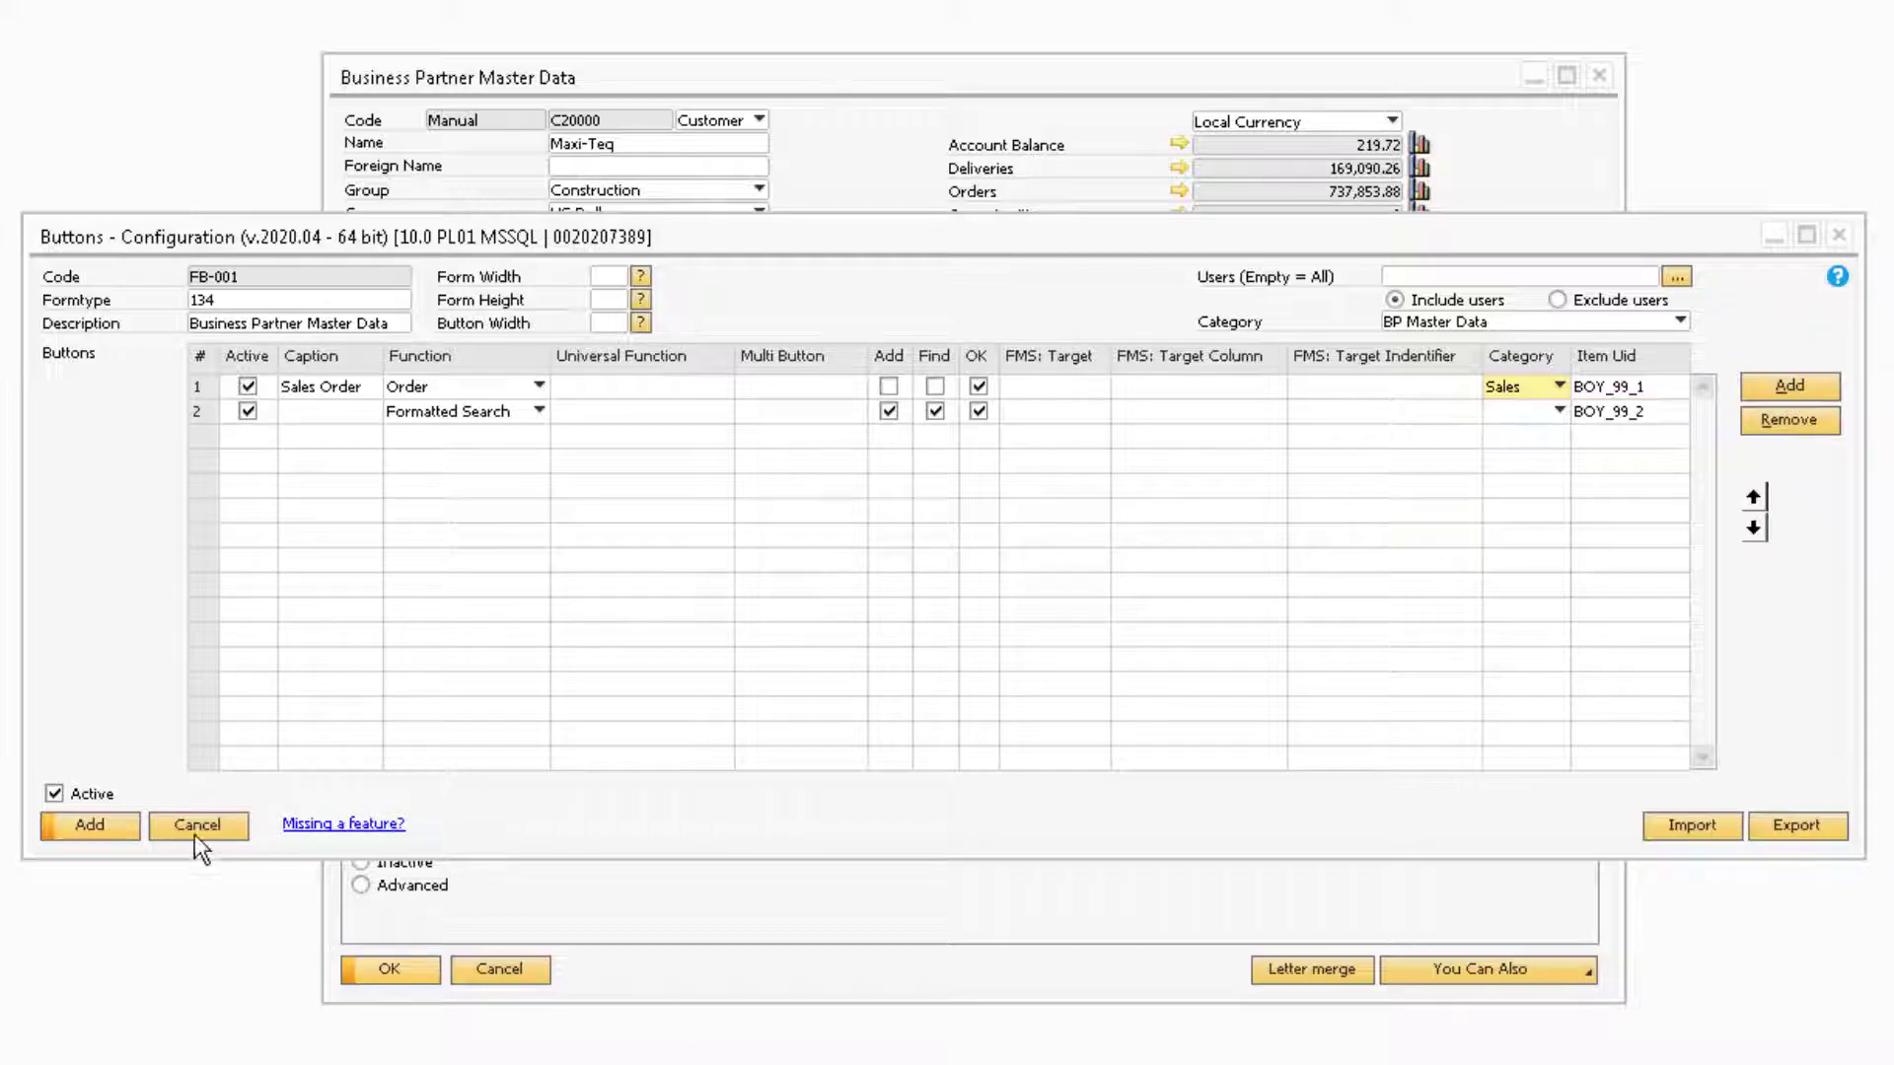
pyautogui.click(205, 387)
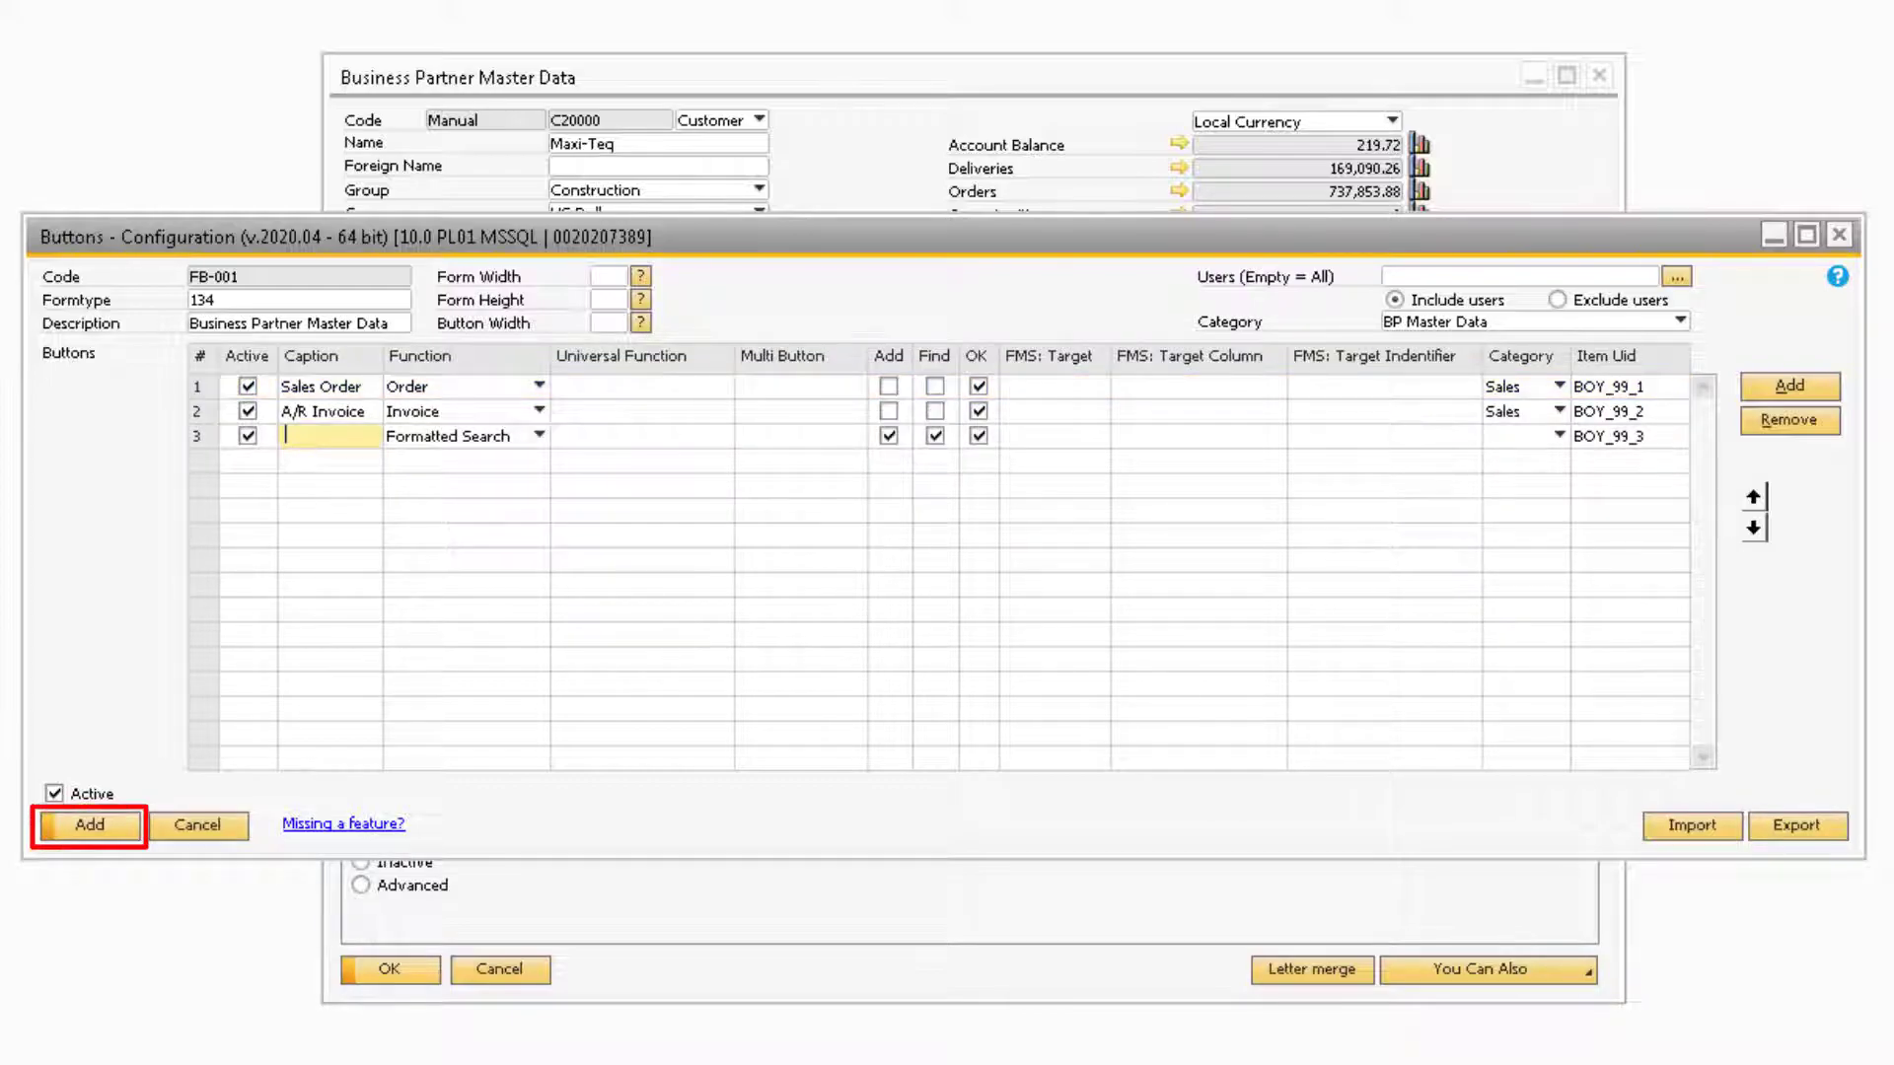
# Save the FB-001 button configuration with Add.
pyautogui.click(93, 827)
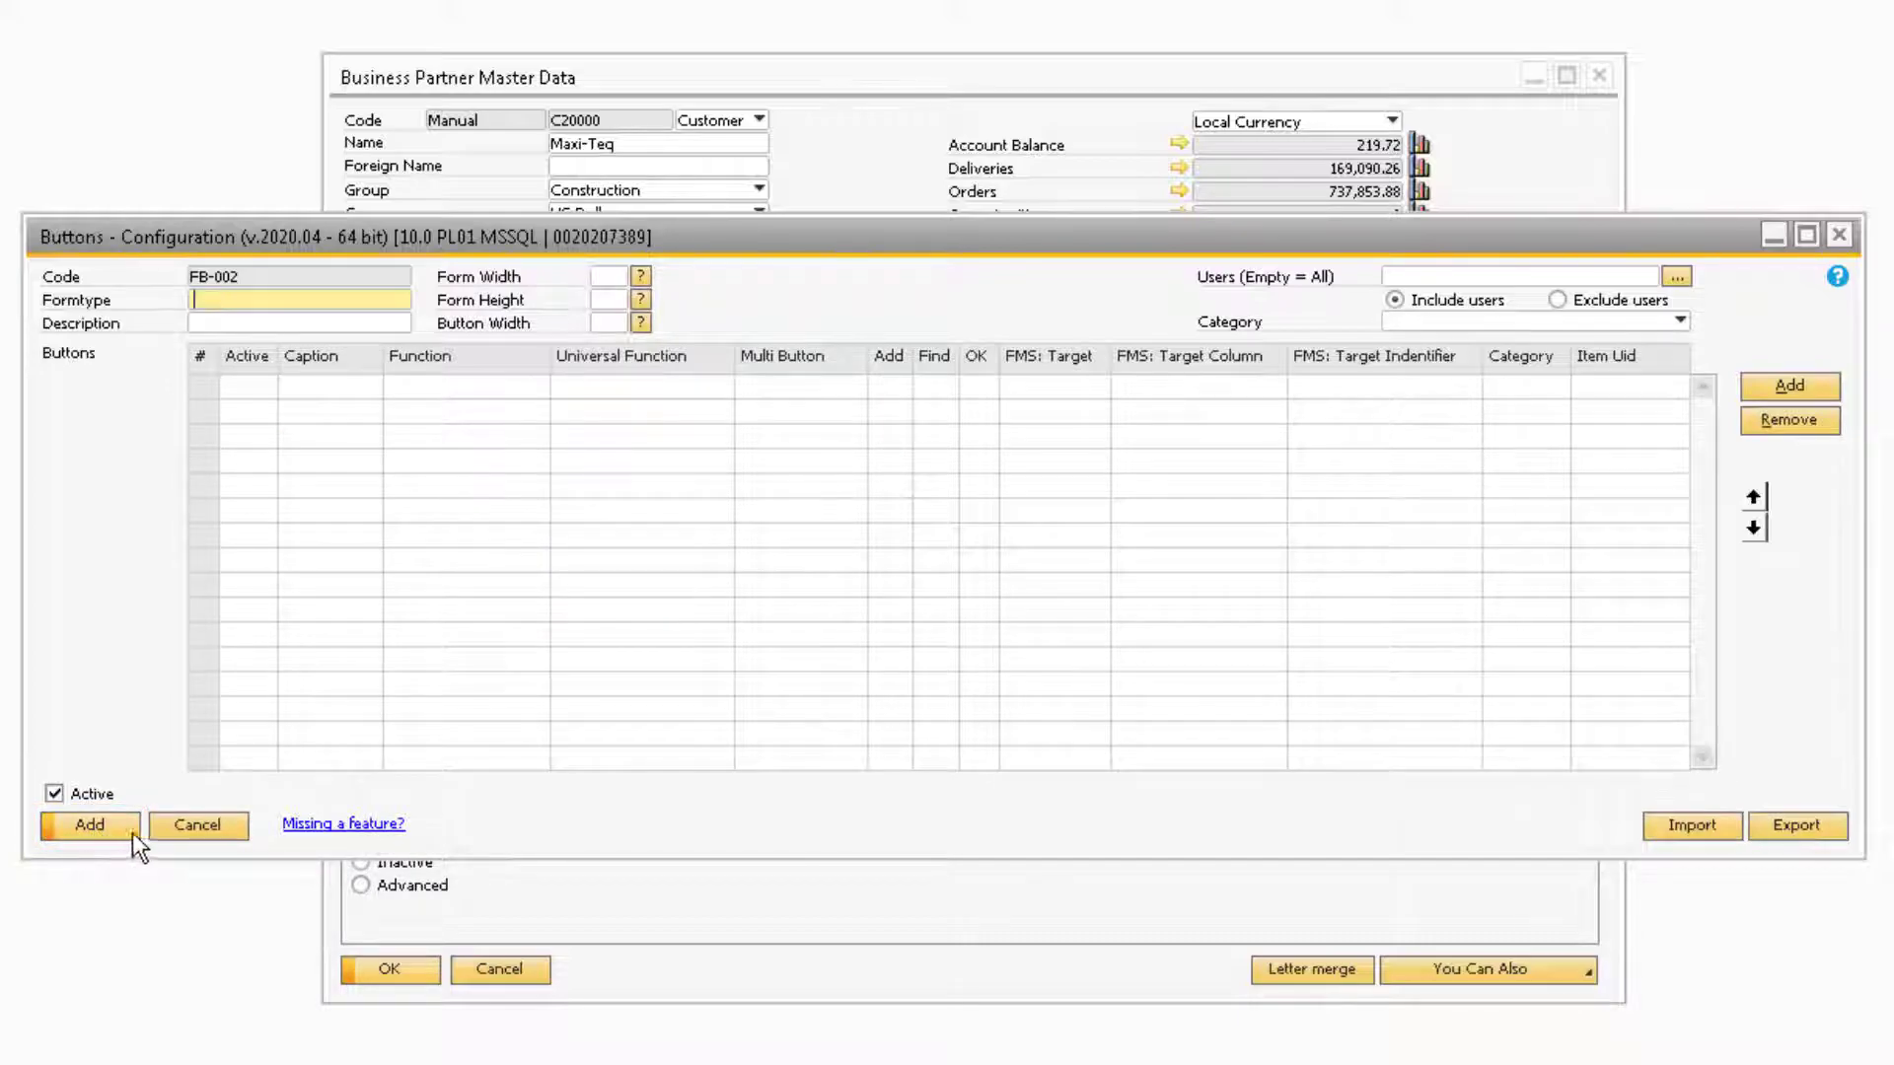
# Close both windows, reopen BP Master Data, and test the Sales Order and A/R Invoice buttons.
pyautogui.click(195, 833)
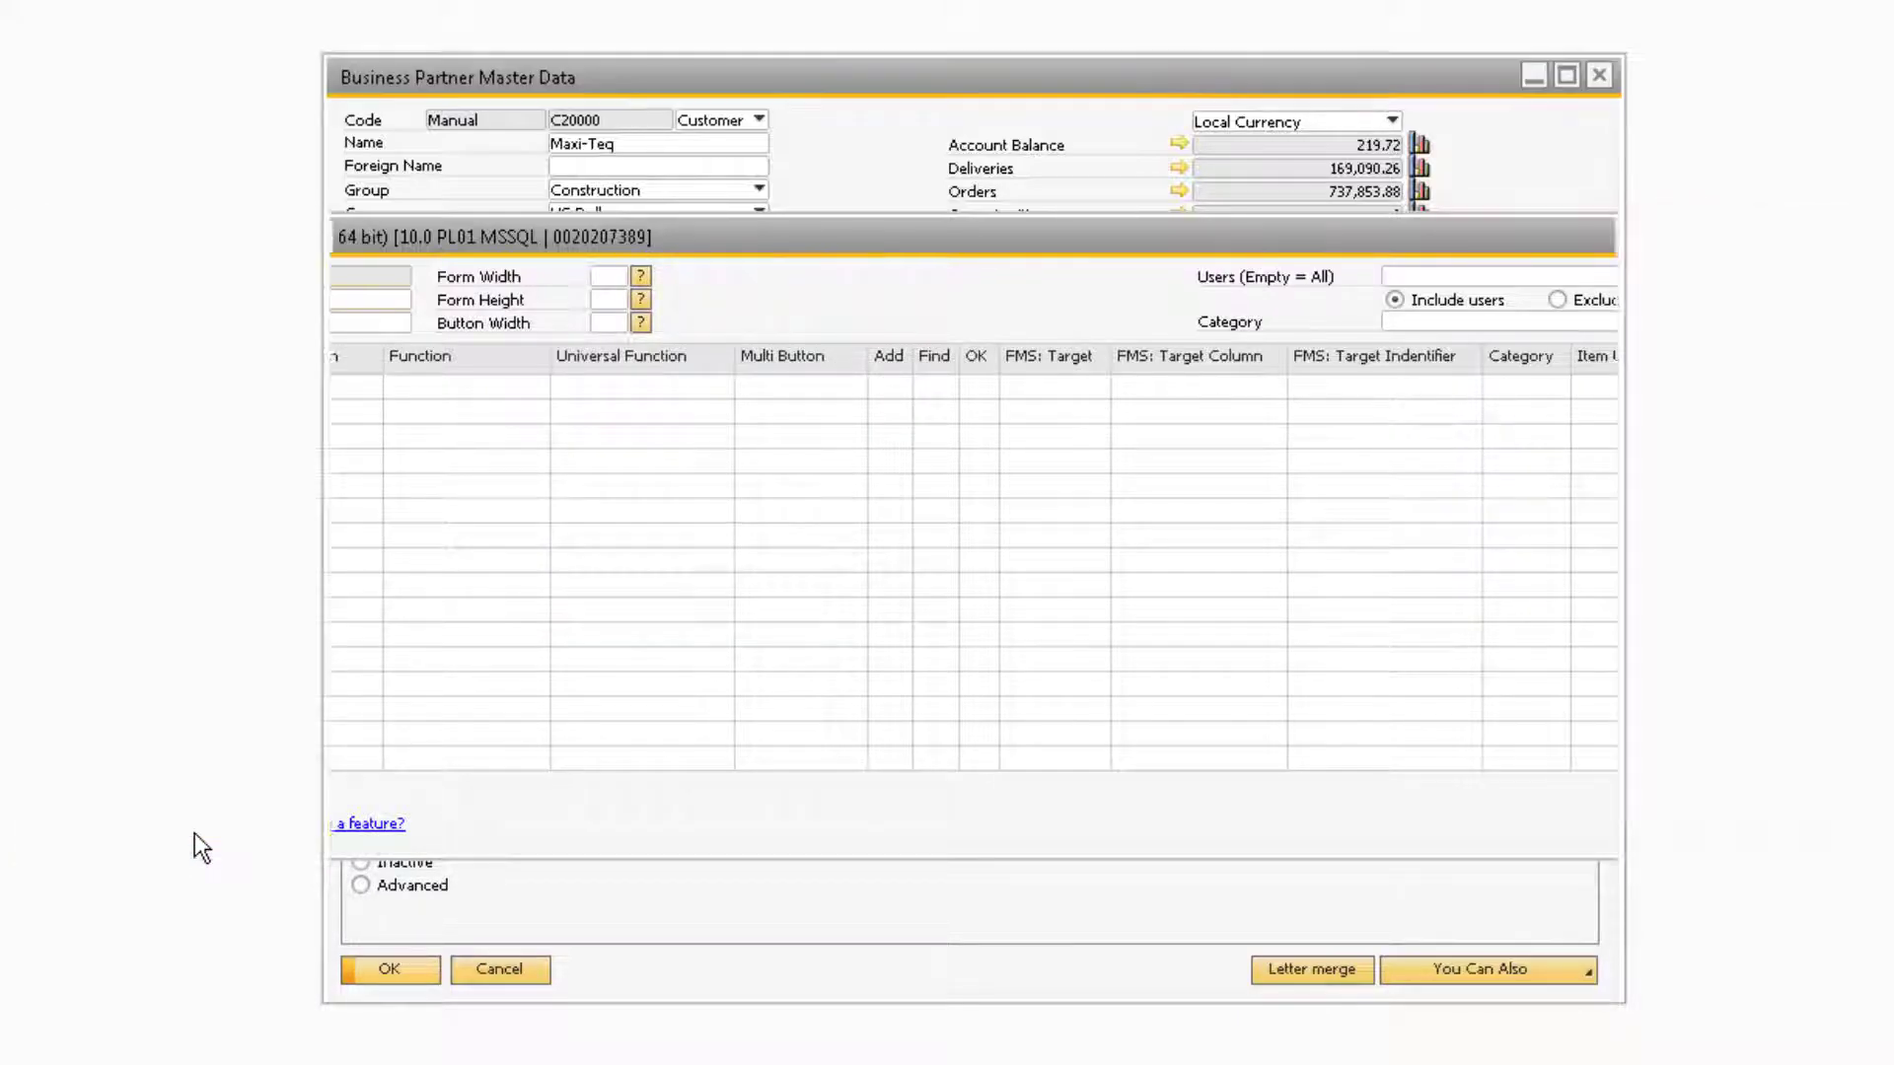
pyautogui.click(864, 953)
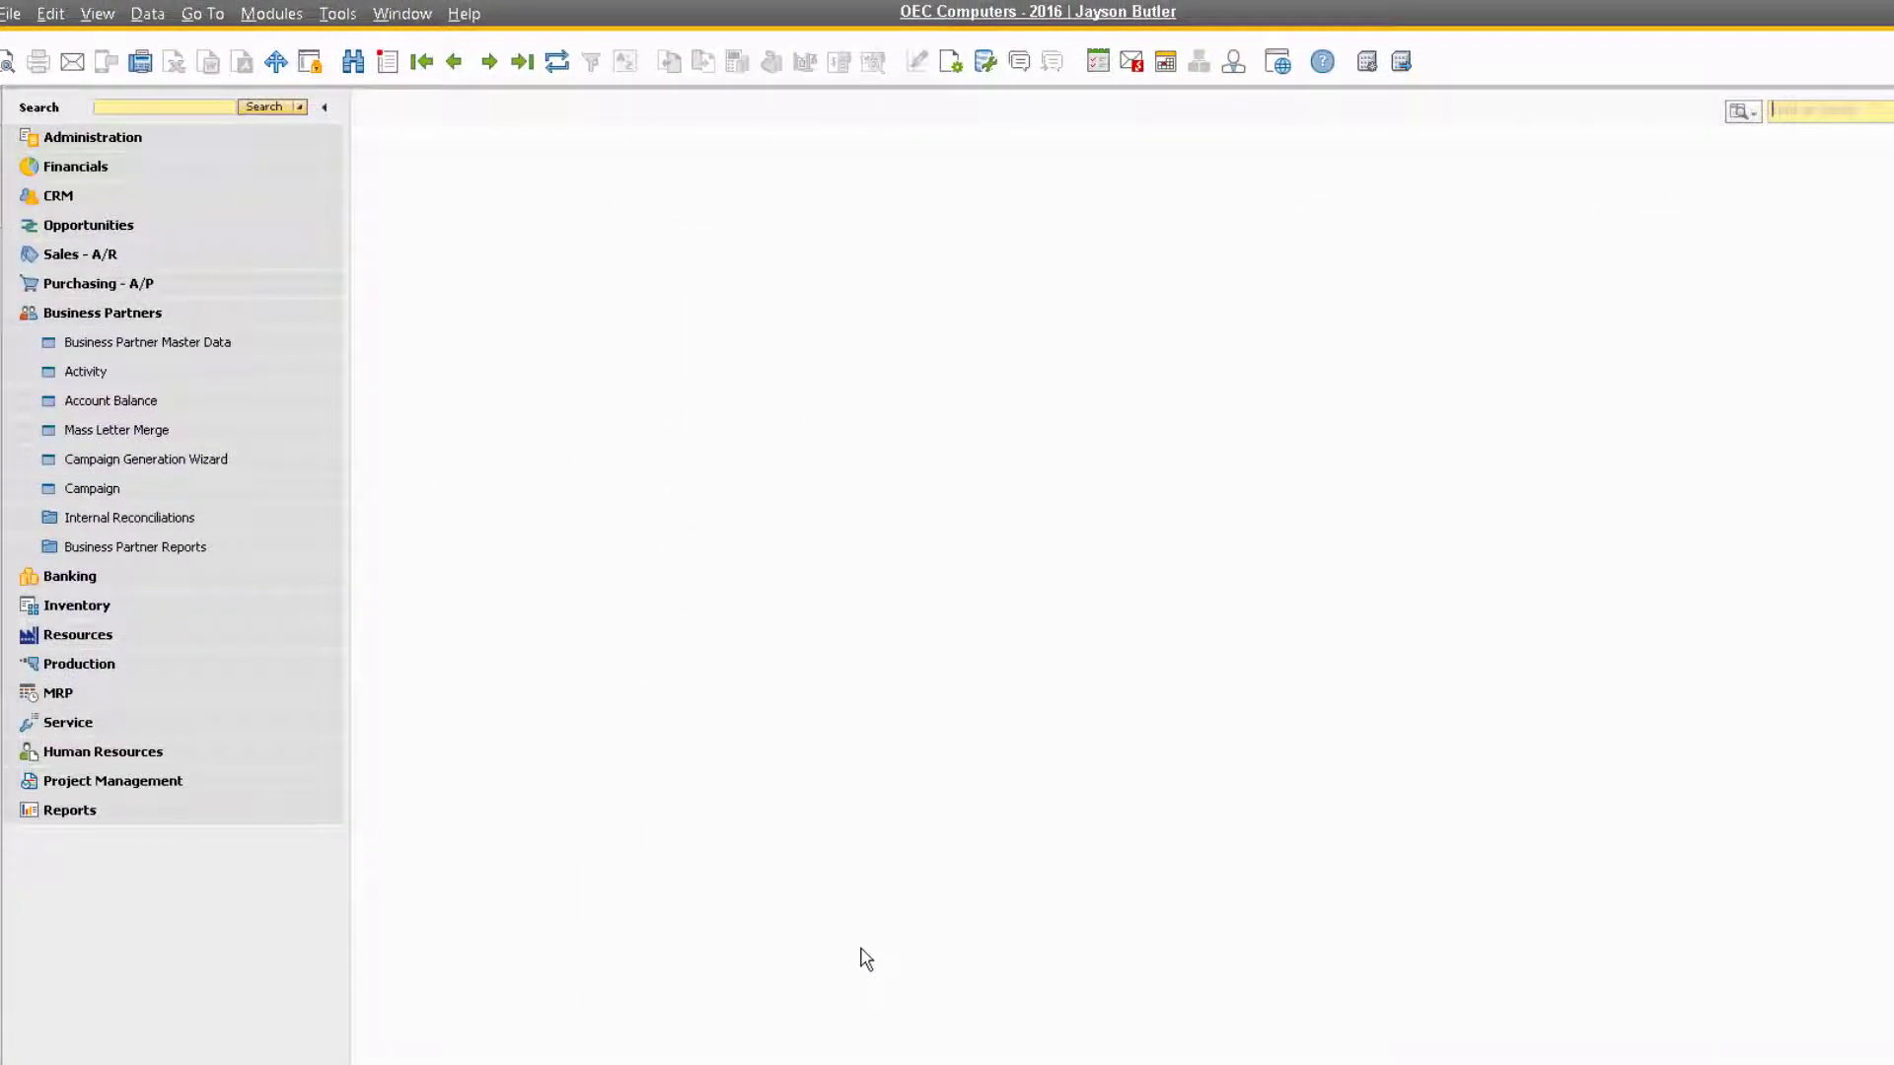
pyautogui.click(138, 345)
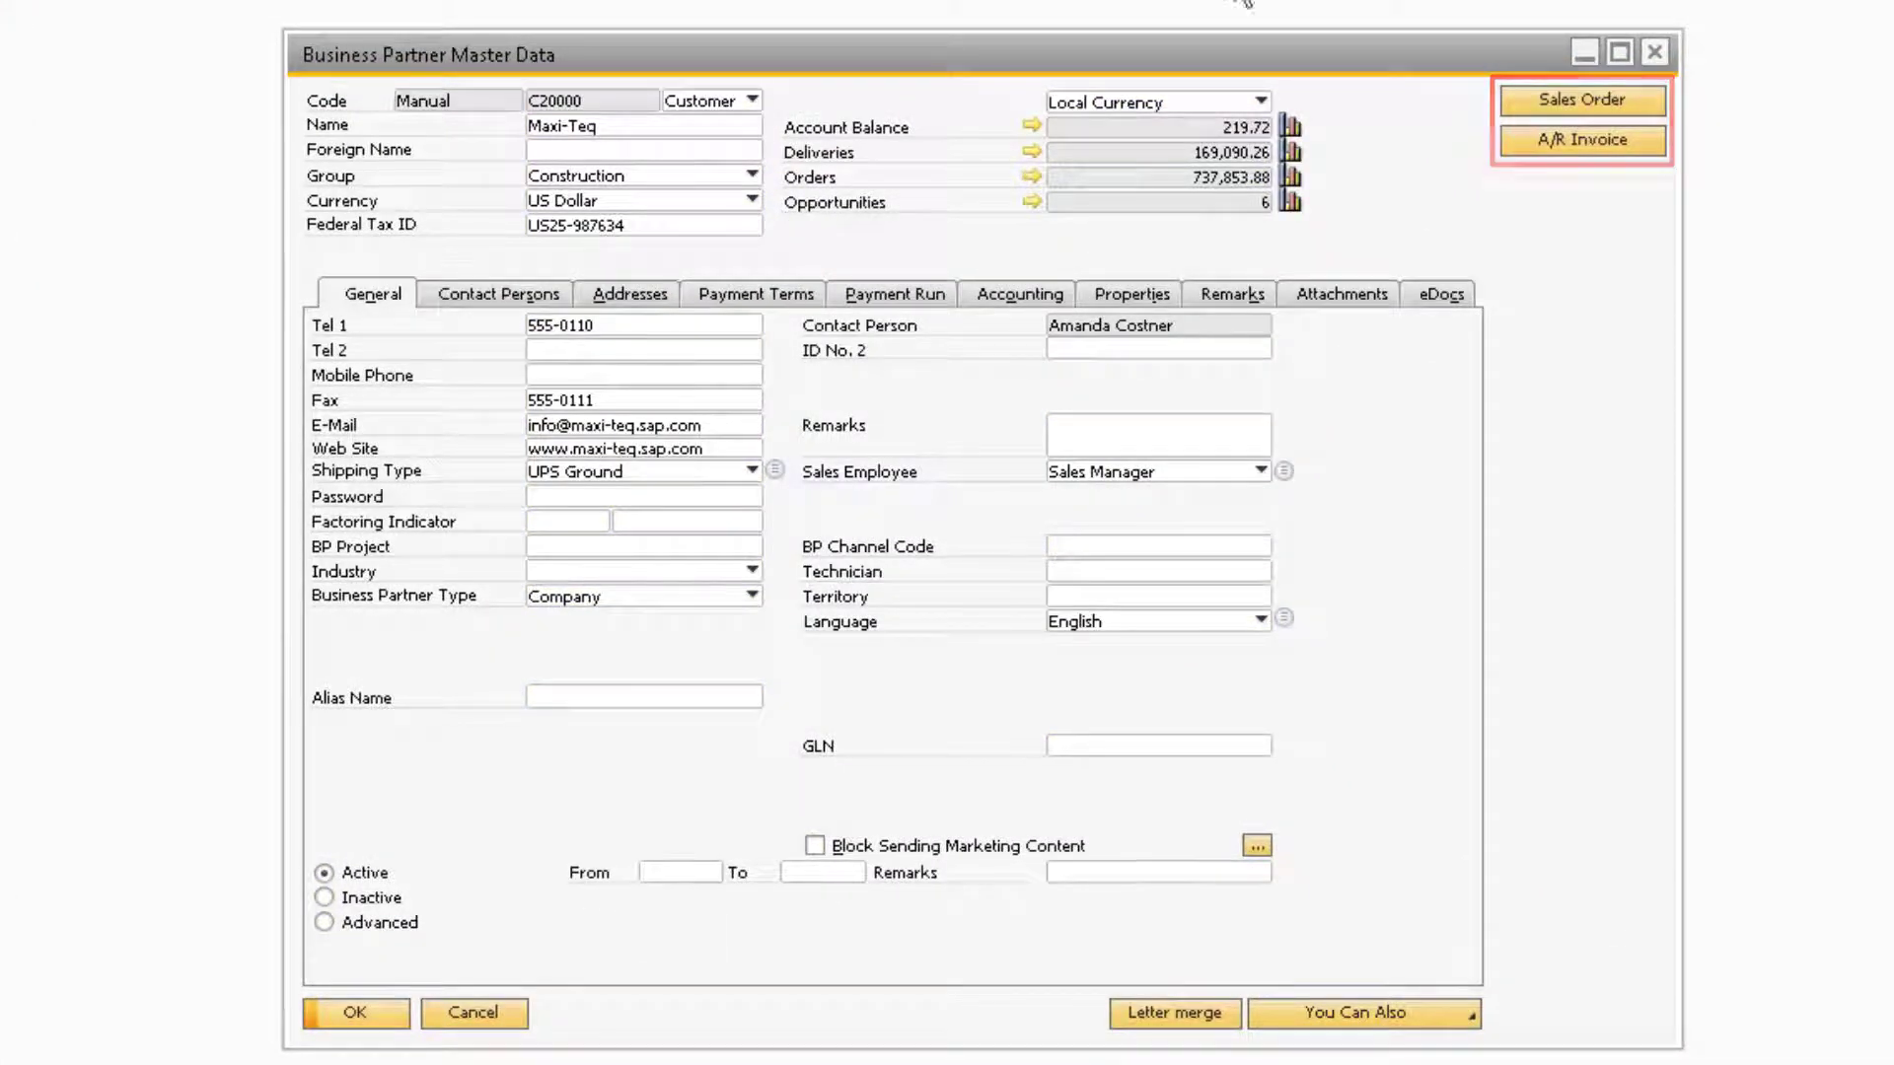
pyautogui.click(1588, 98)
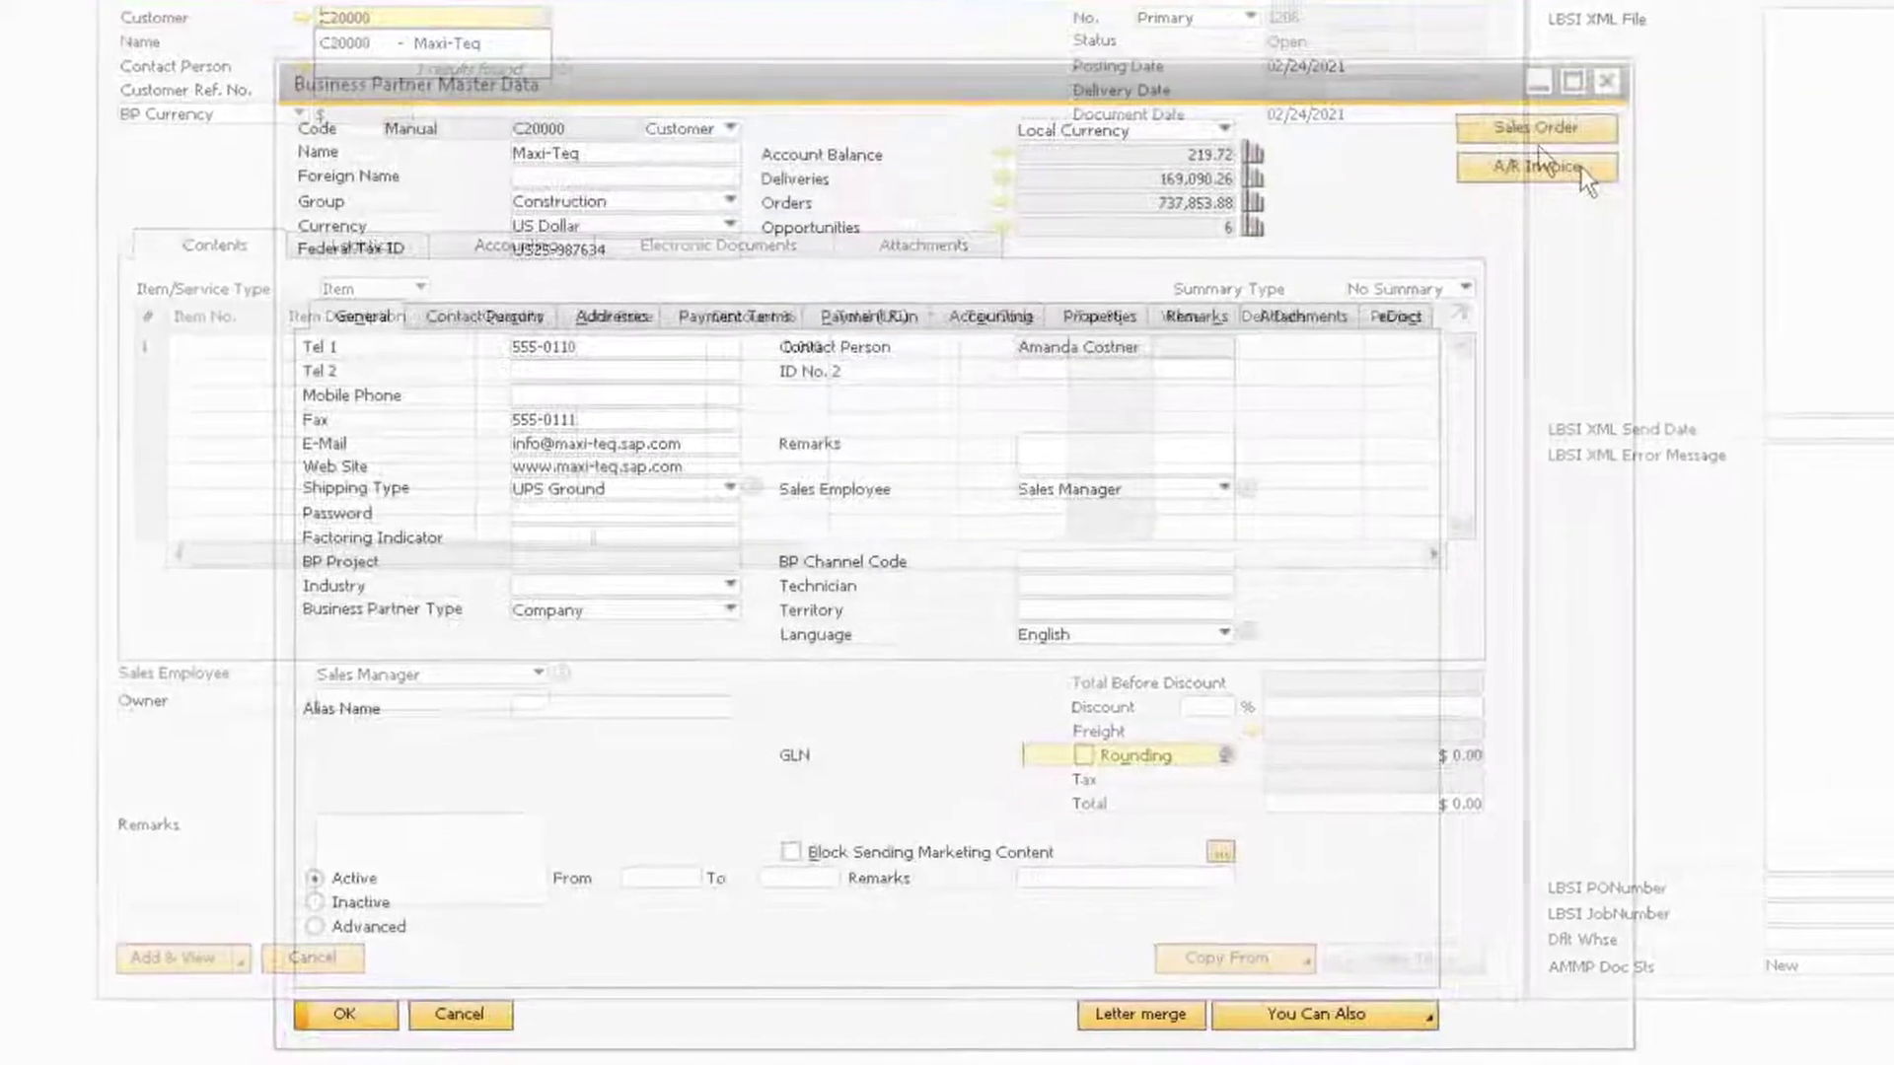
pyautogui.click(1628, 140)
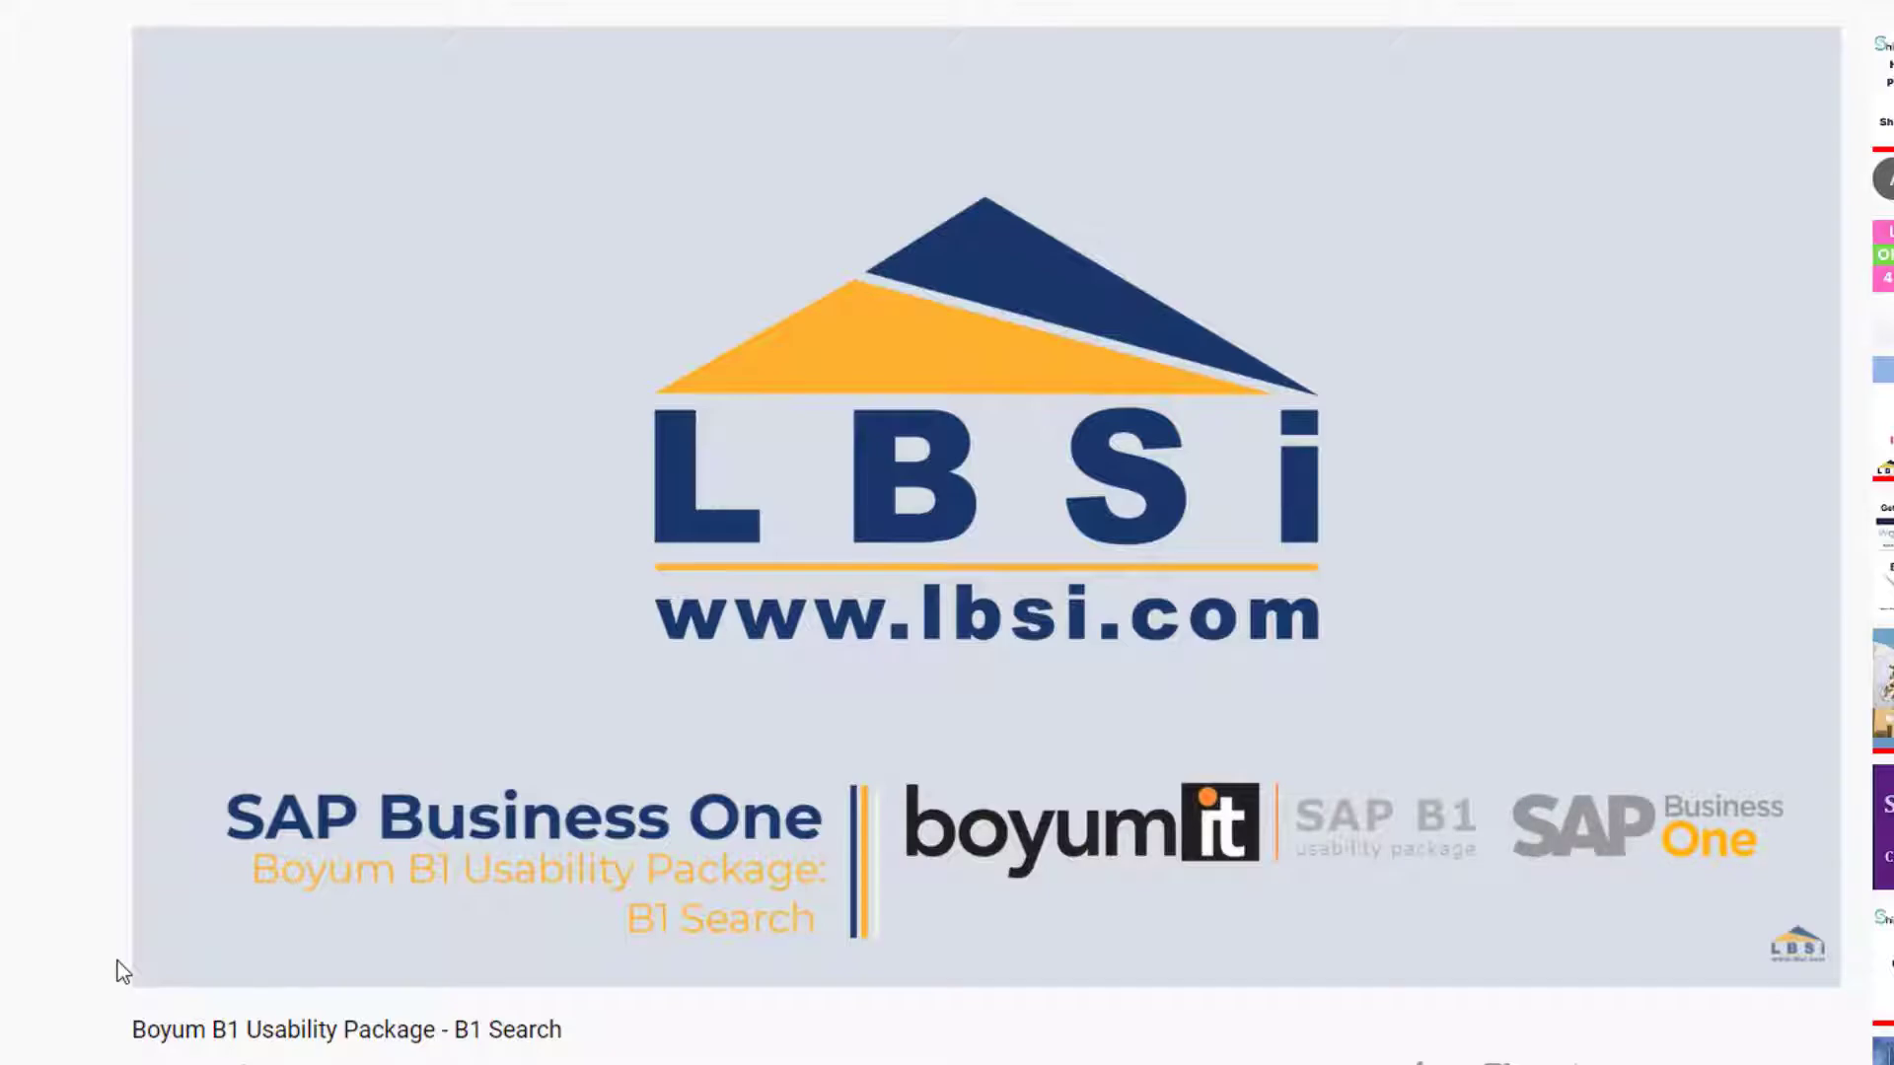
# Subscribe to LBSi with all notifications and like the B1 Search video.
pyautogui.scroll(-3, 117, 961)
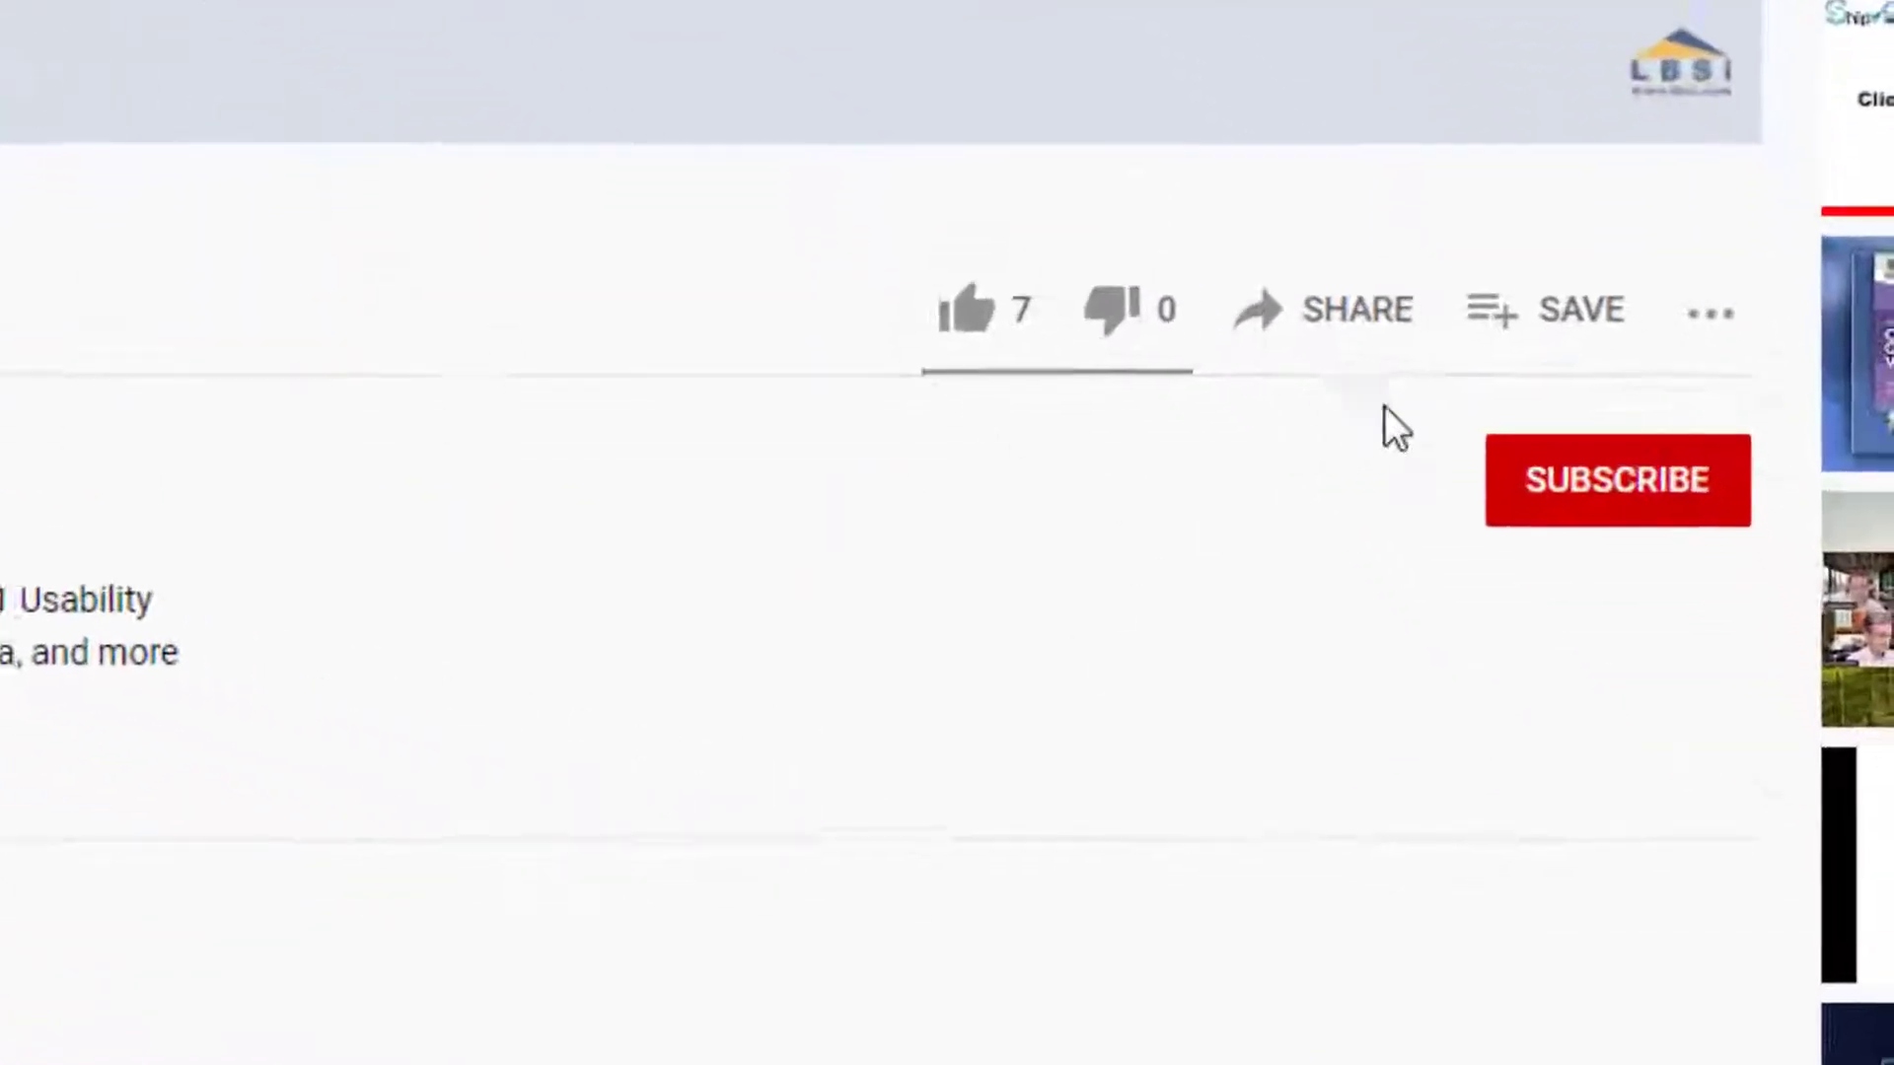
pyautogui.click(1545, 494)
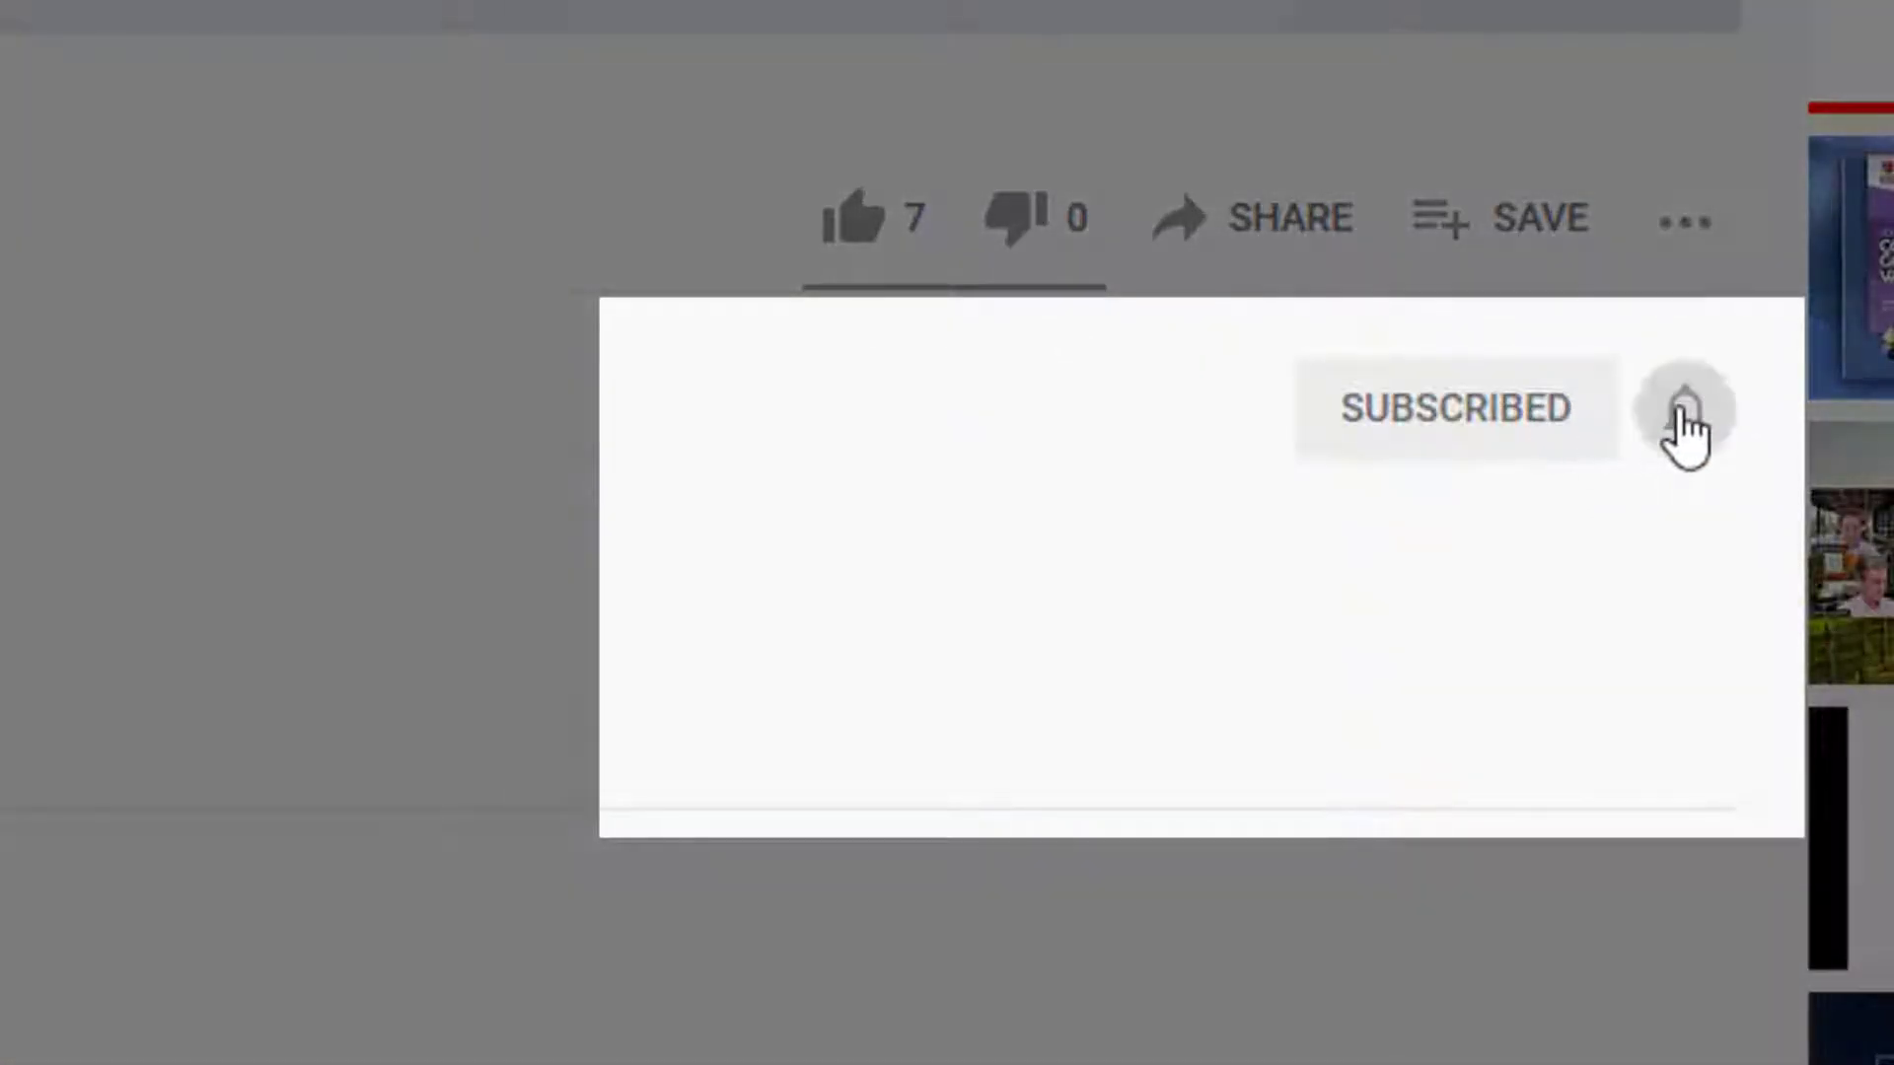
pyautogui.click(1710, 488)
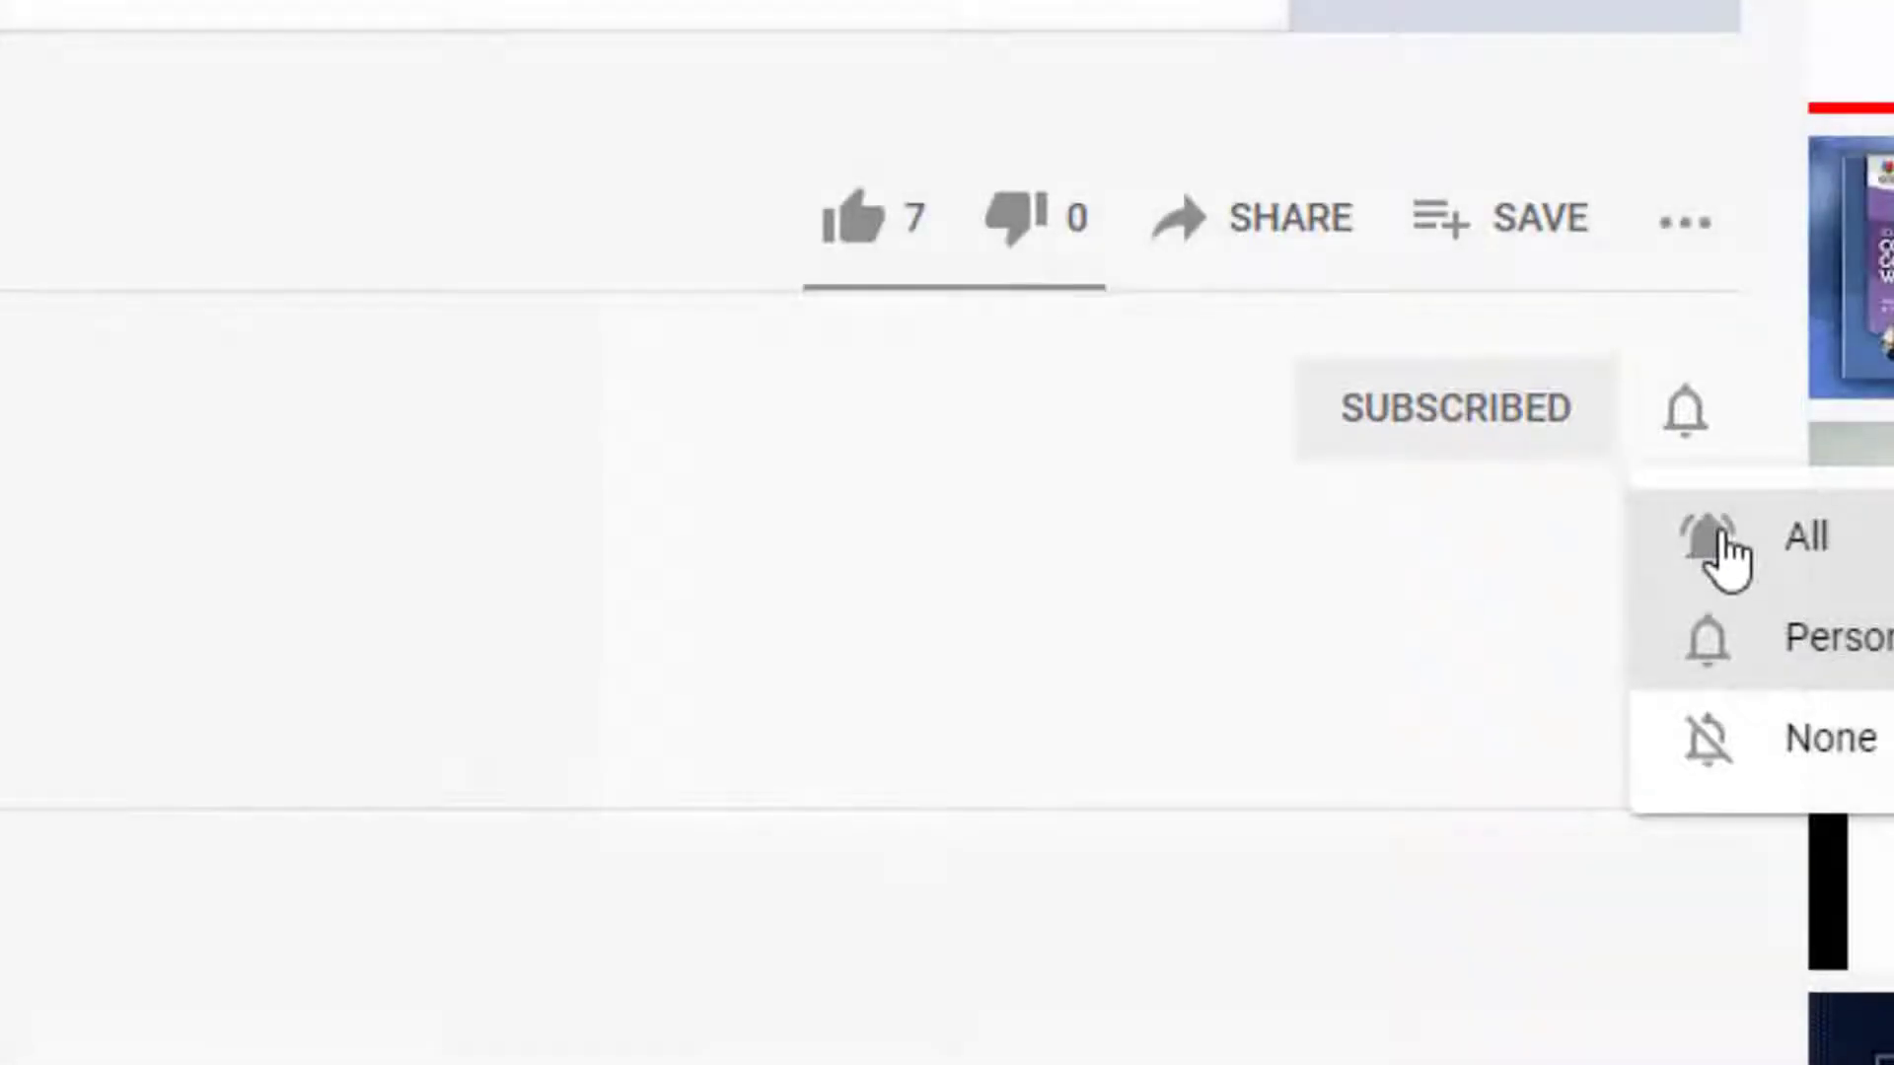
pyautogui.click(1723, 549)
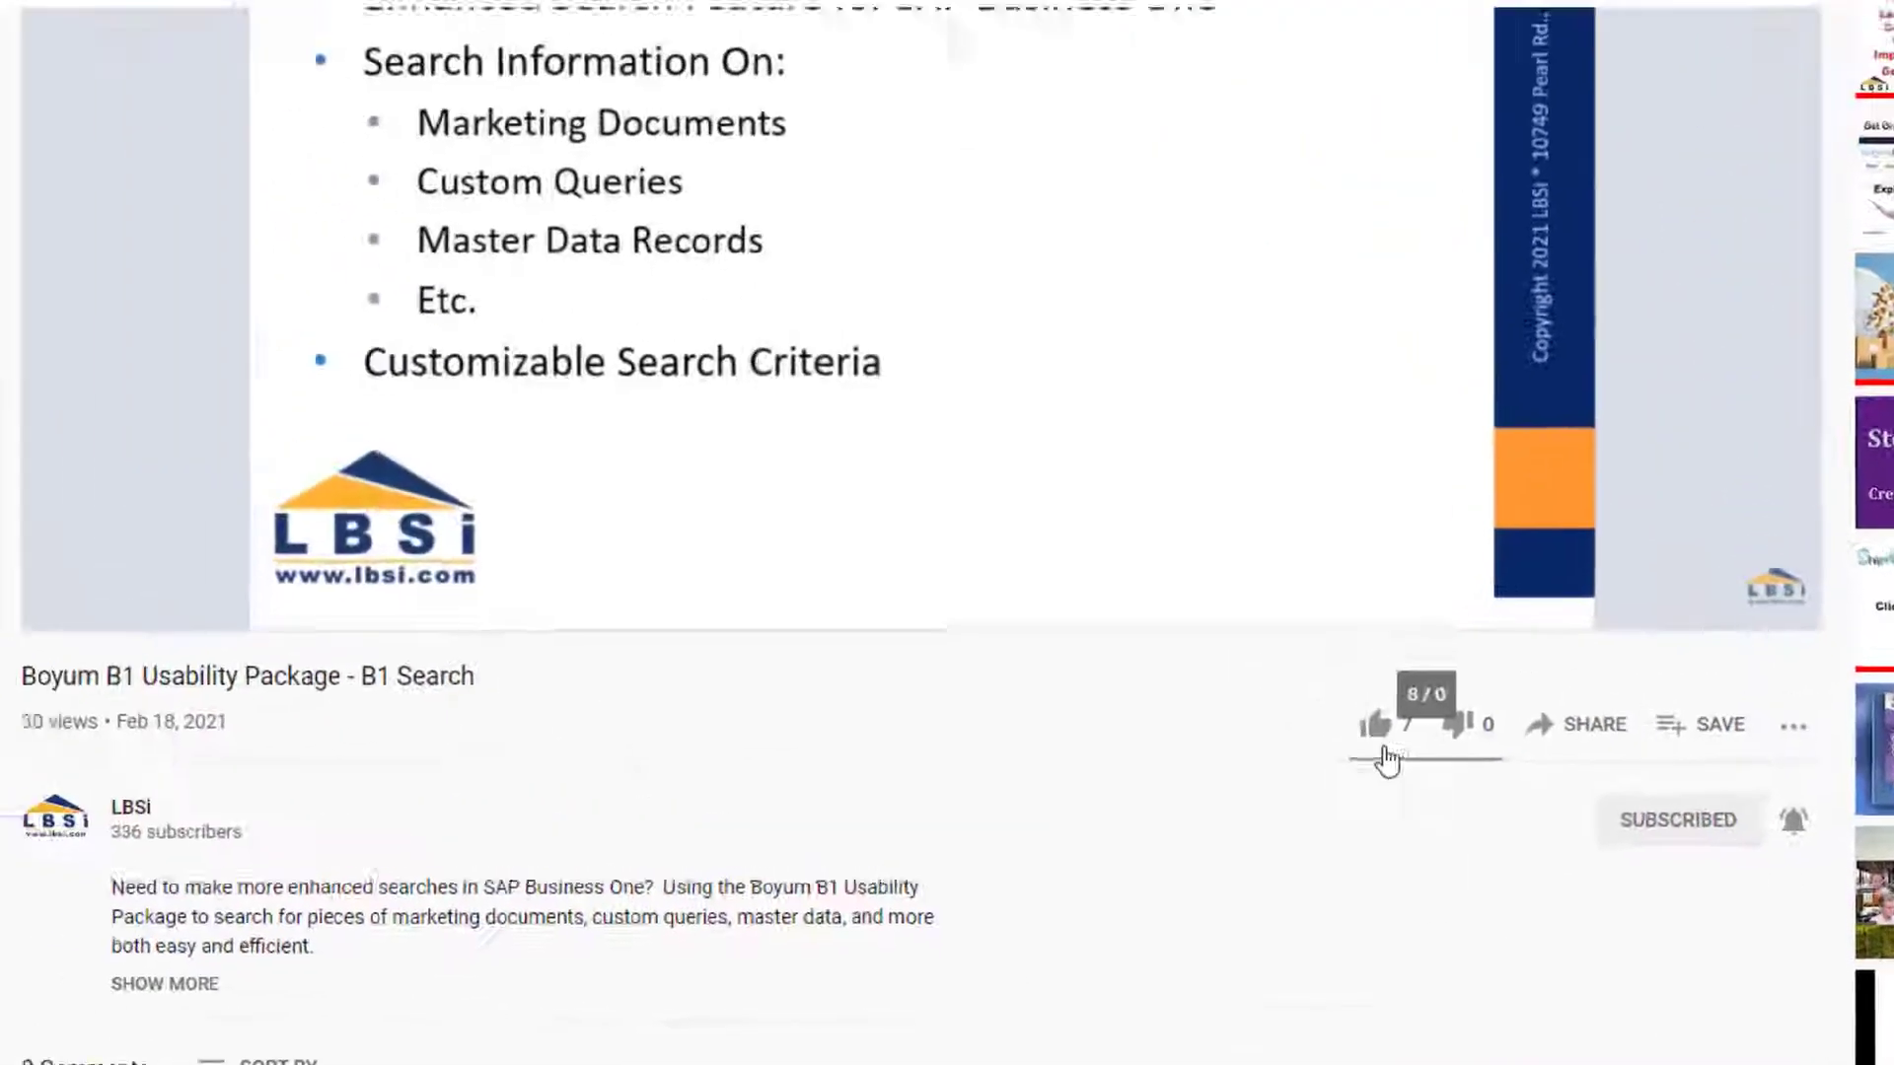
pyautogui.click(976, 337)
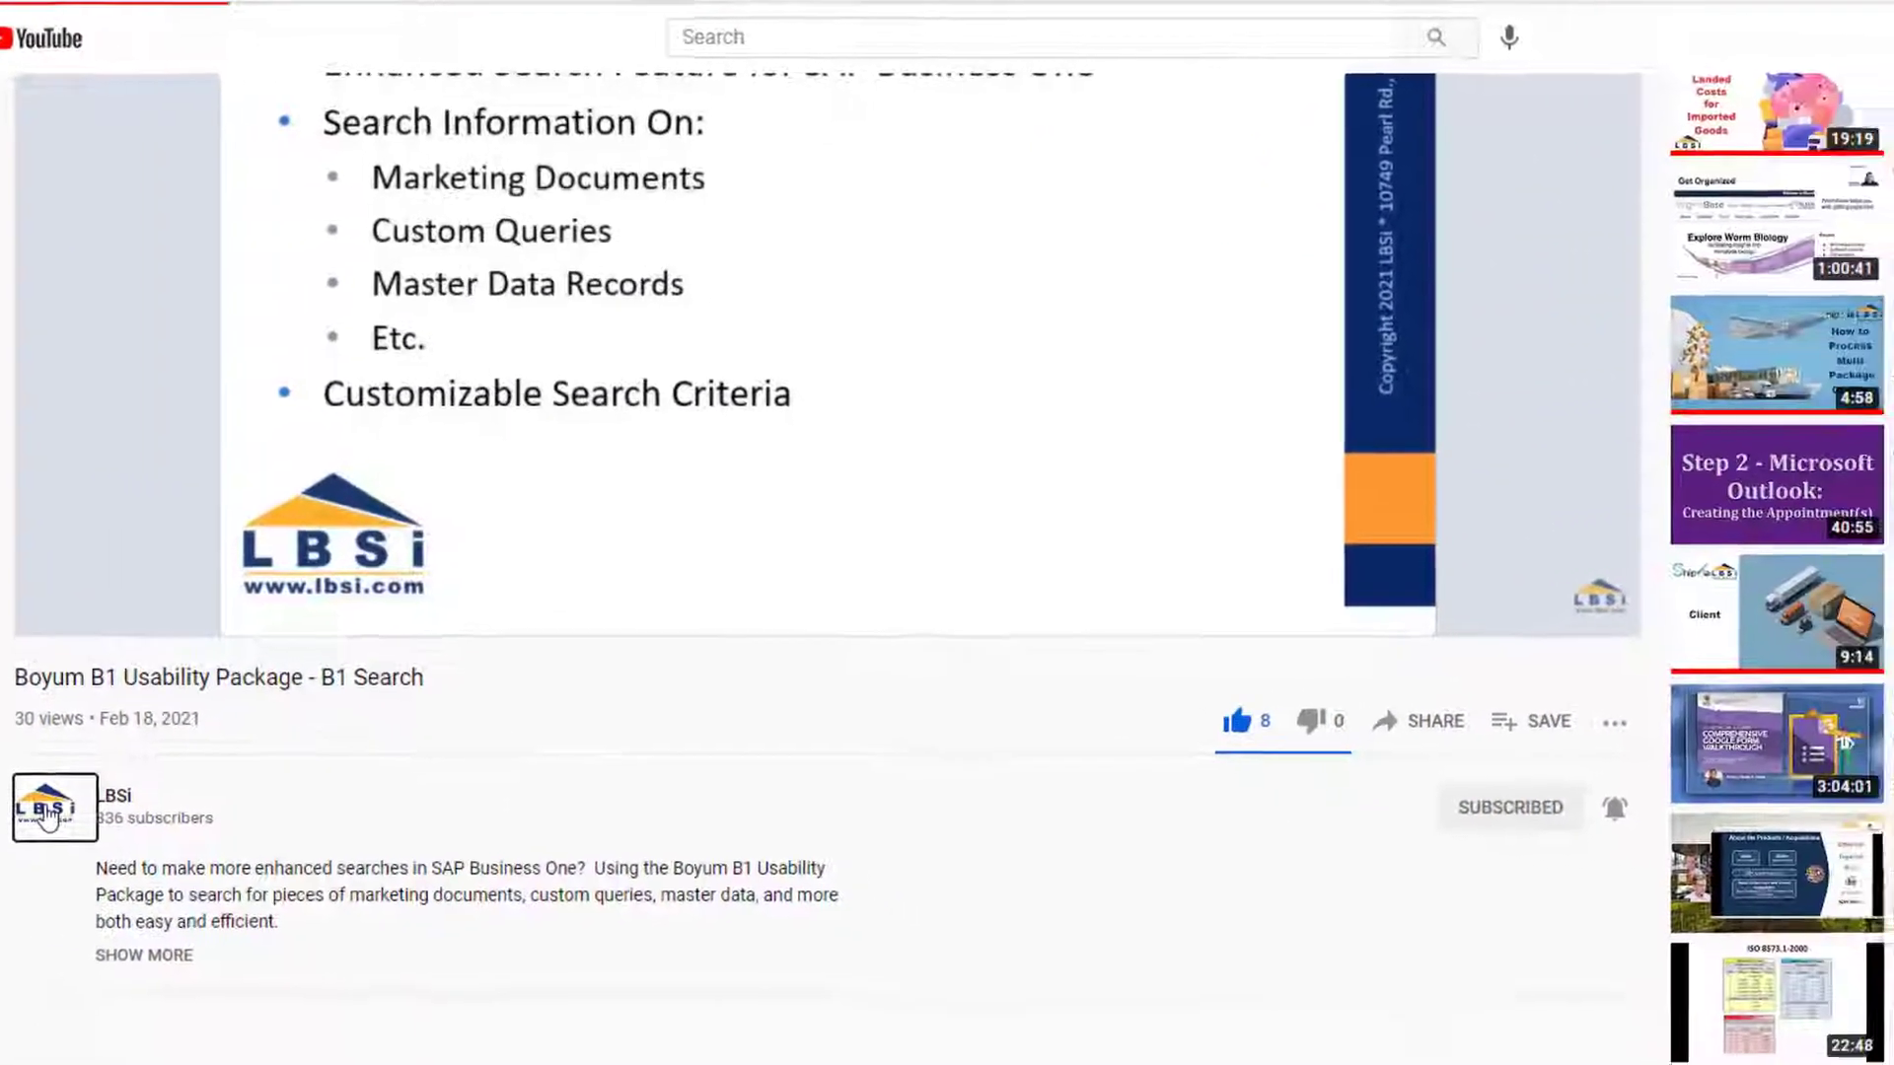
# Browse the LBSi channel uploads, then go to LBSi's Contact Us page.
pyautogui.click(166, 855)
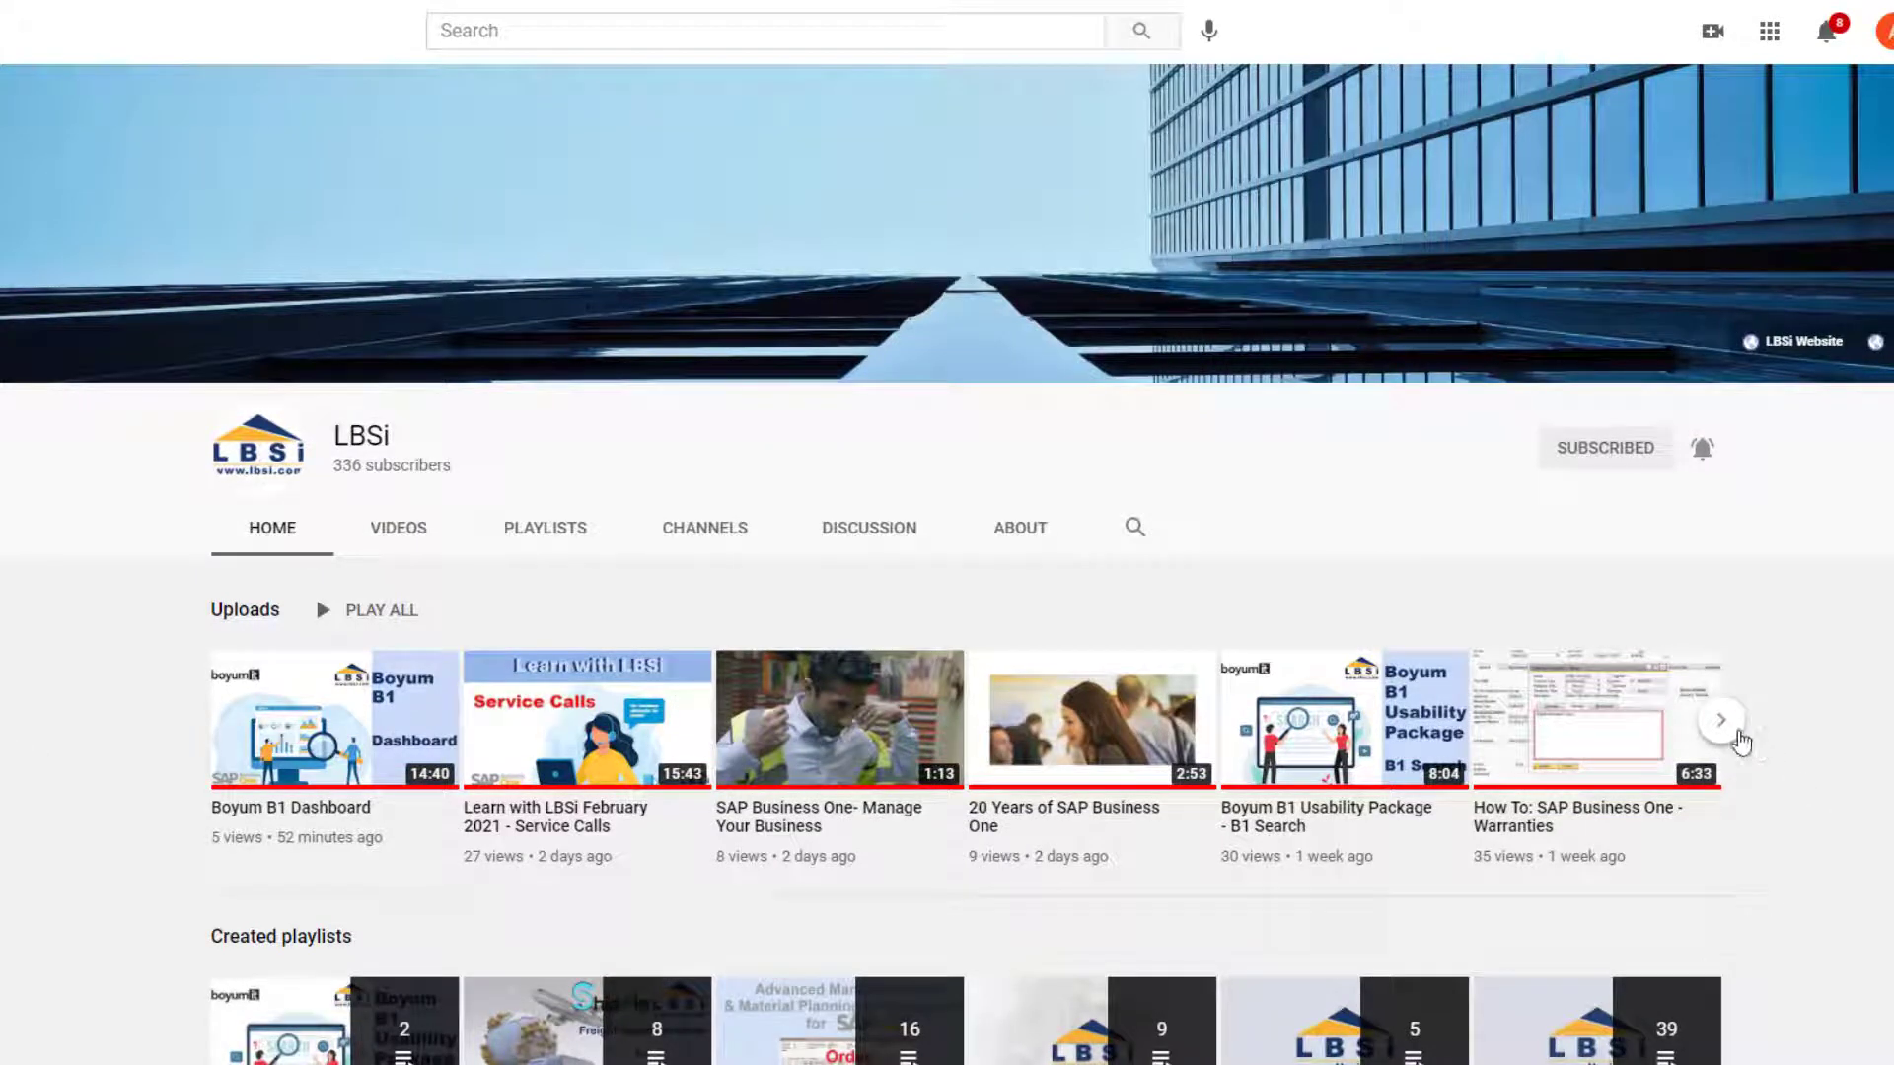
pyautogui.click(1723, 723)
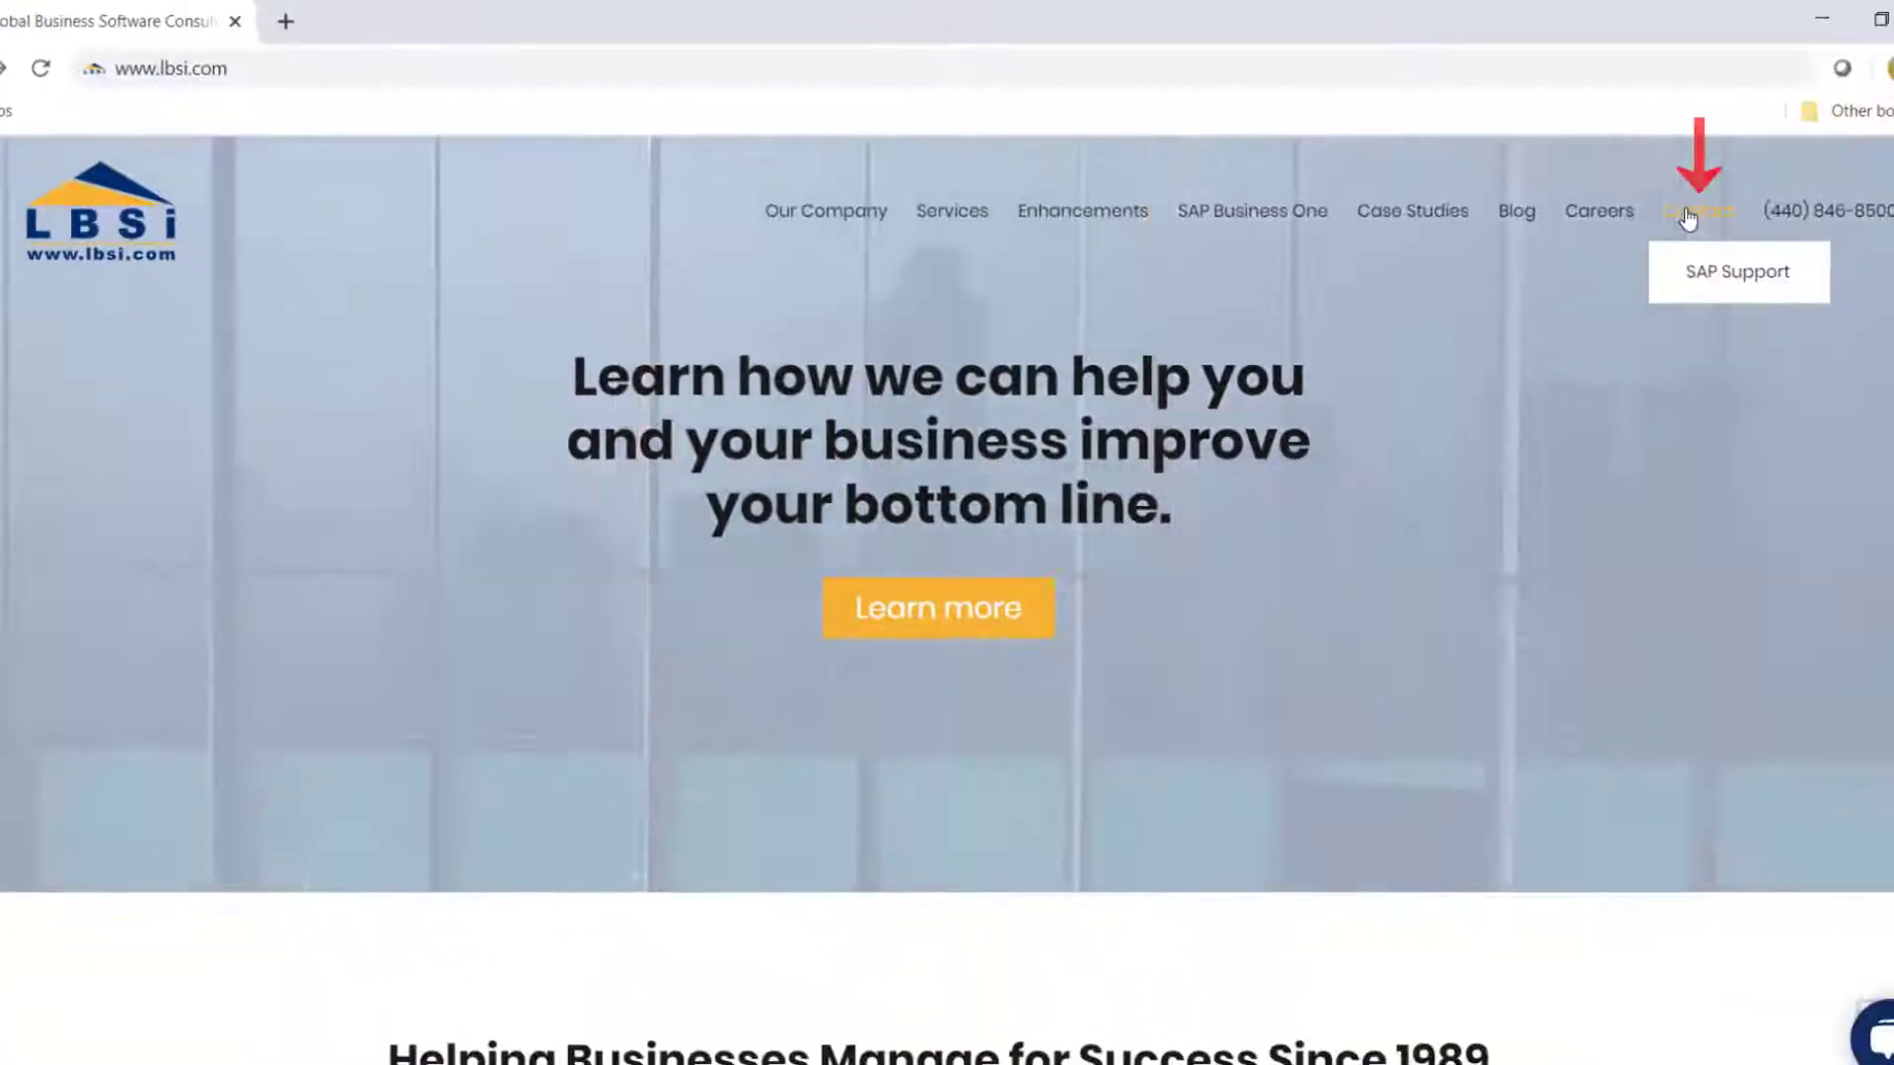
pyautogui.click(1689, 214)
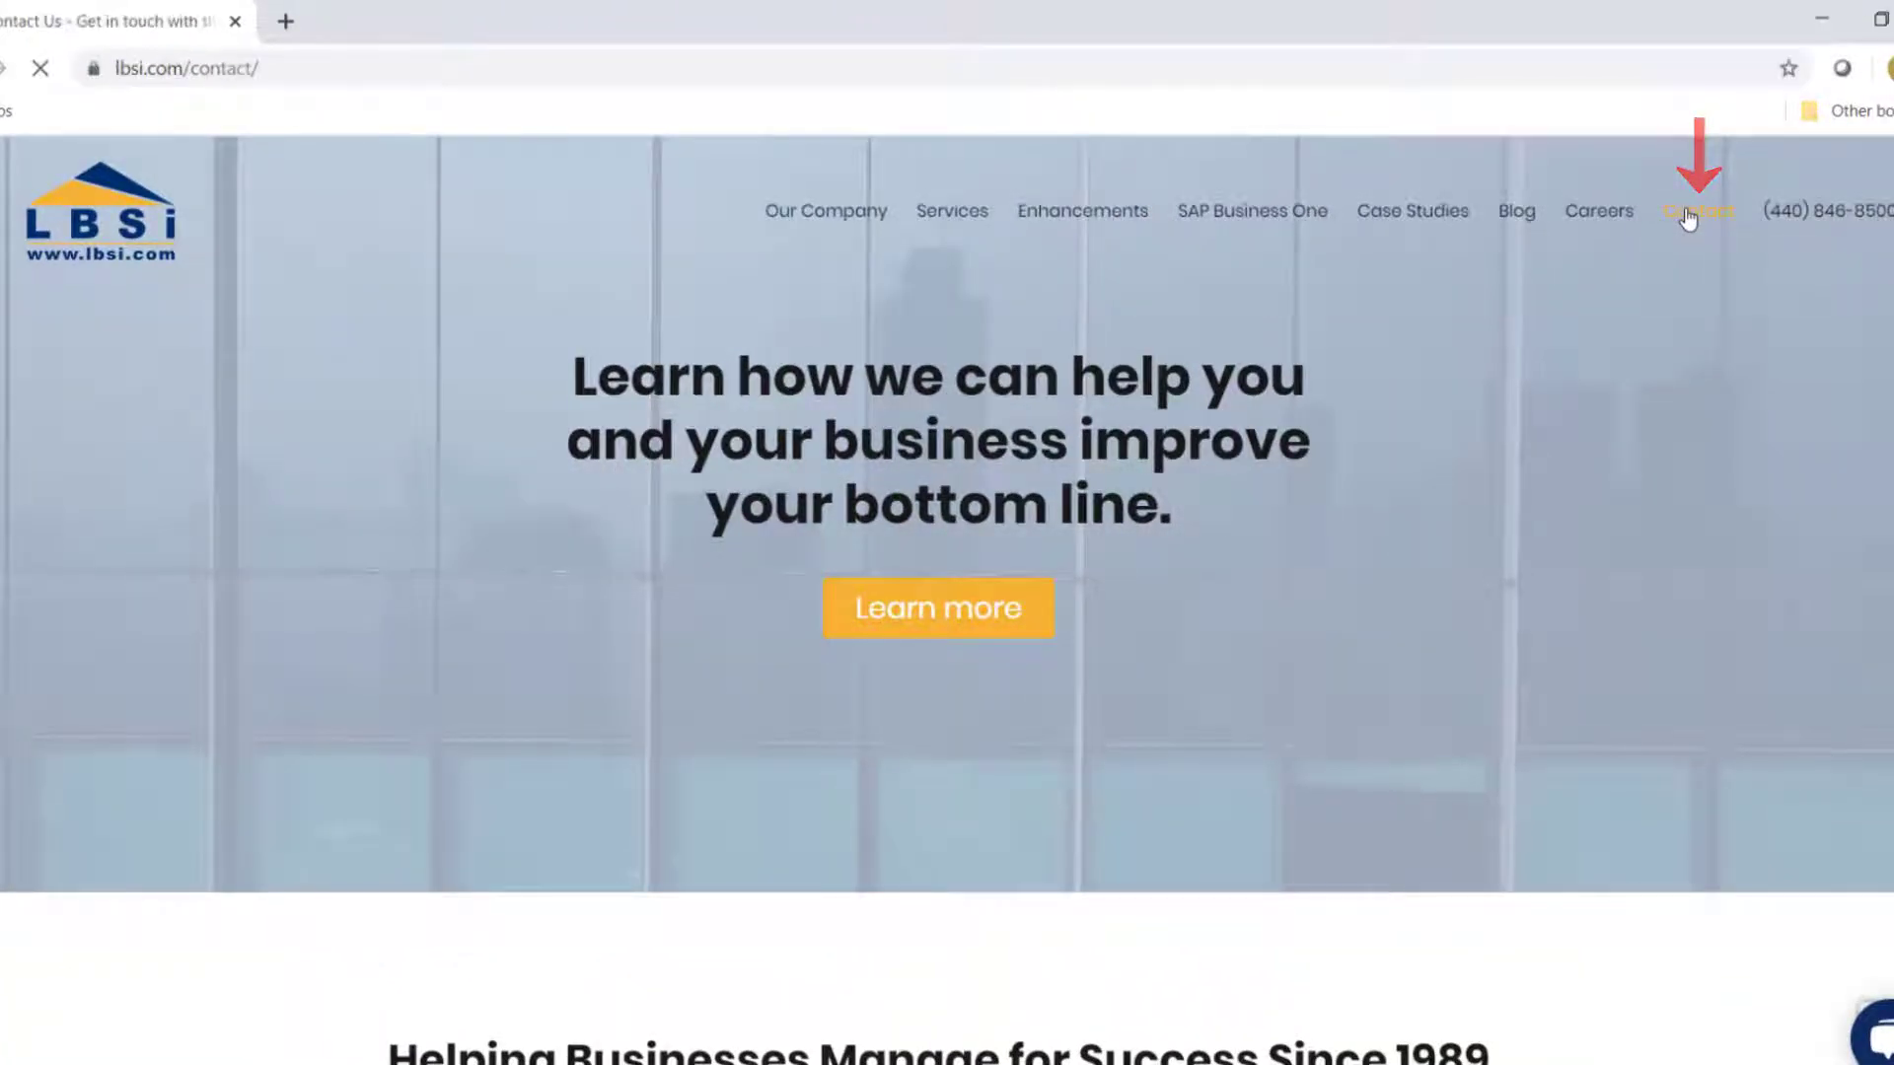
pyautogui.scroll(-4, 947, 592)
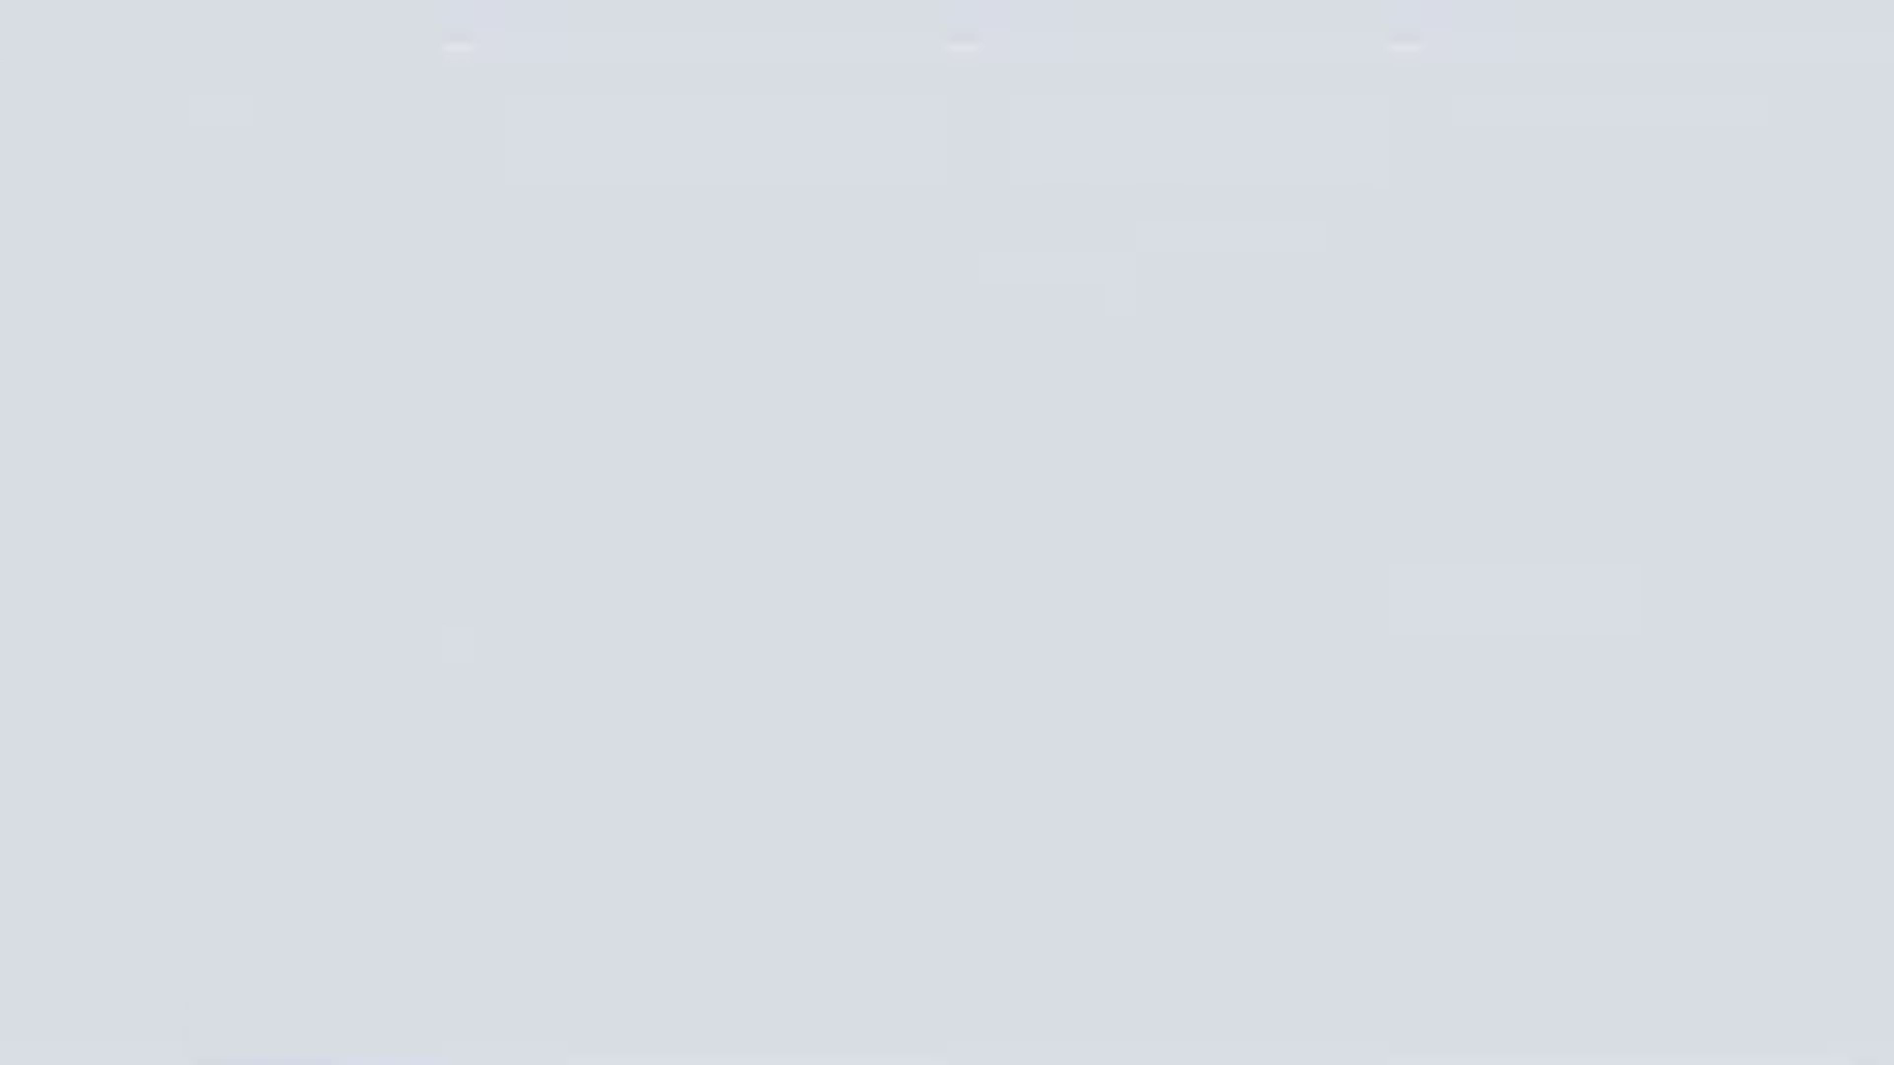